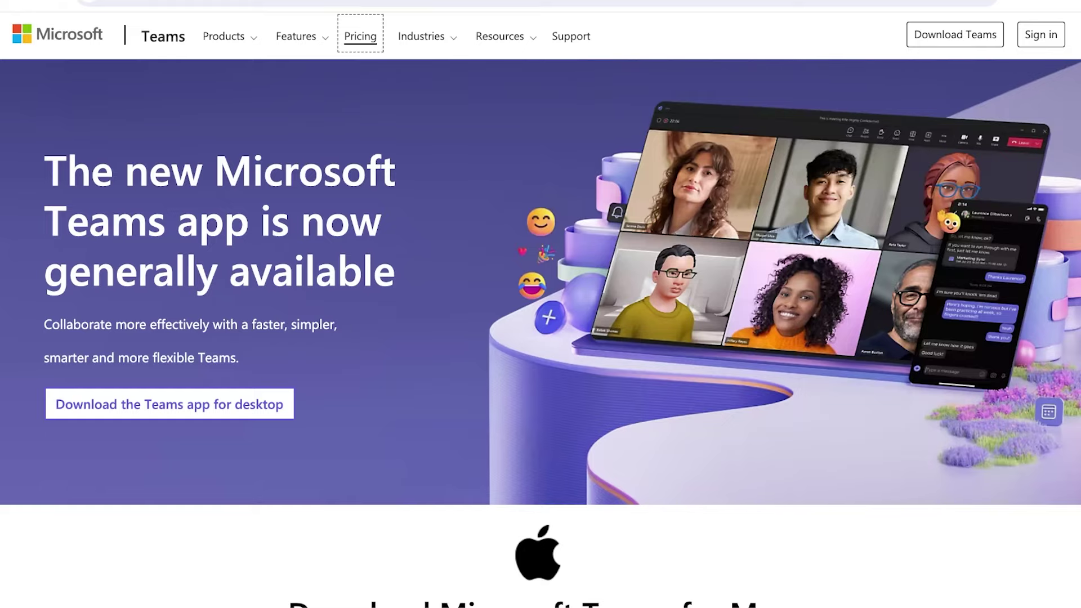
- Look through the Teams download page, covering the Mac and mobile downloads, the Microsoft Teams Essentials plan and the frequently asked questions
scroll(540, 310, down, 6)
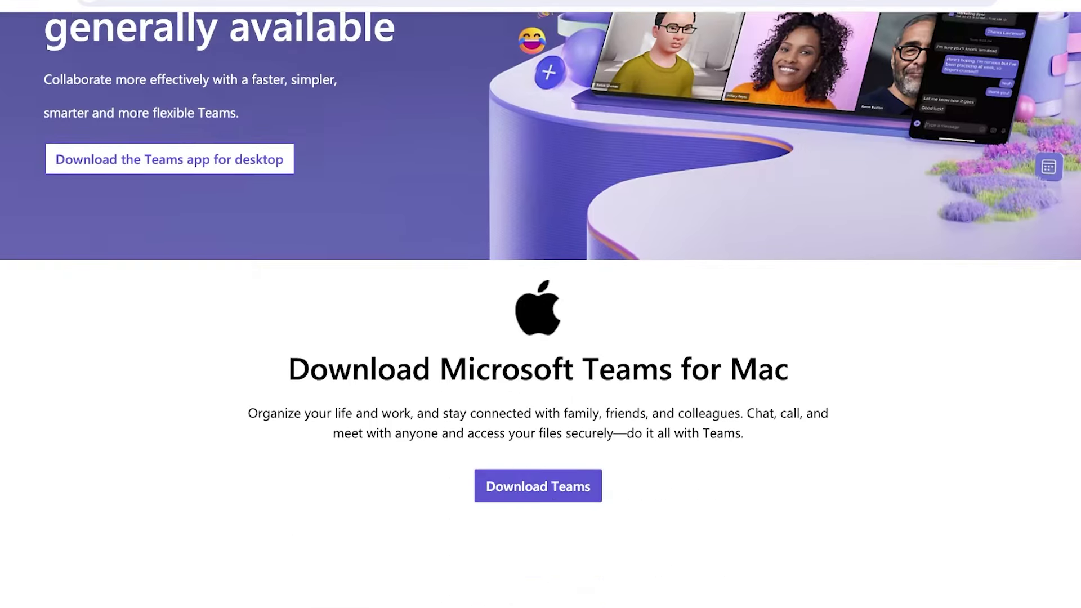
scroll(541, 309, down, 12)
scroll(541, 310, up, 6)
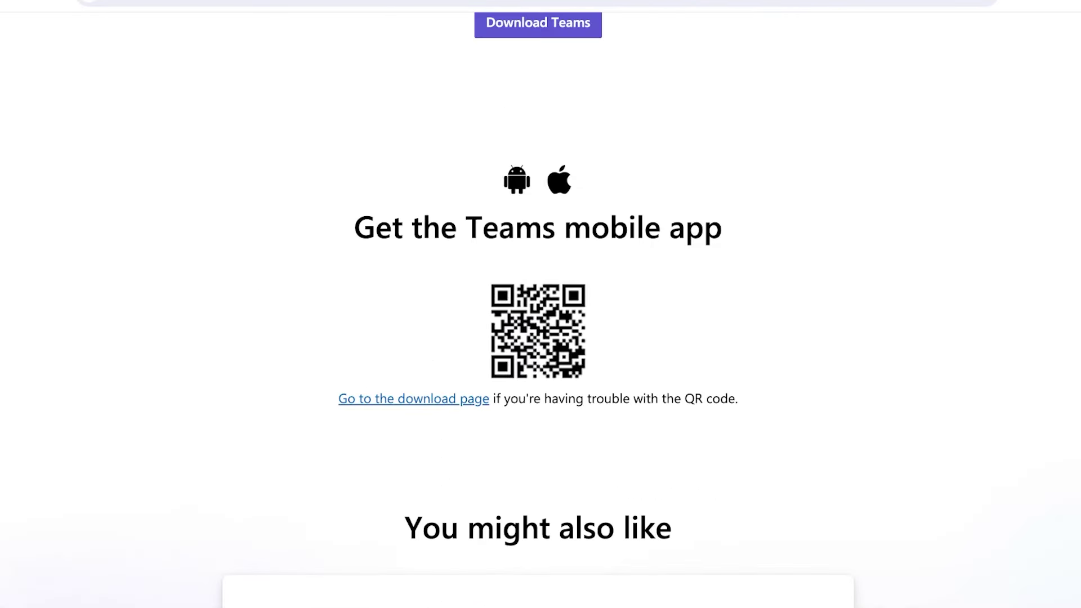
scroll(541, 309, down, 6)
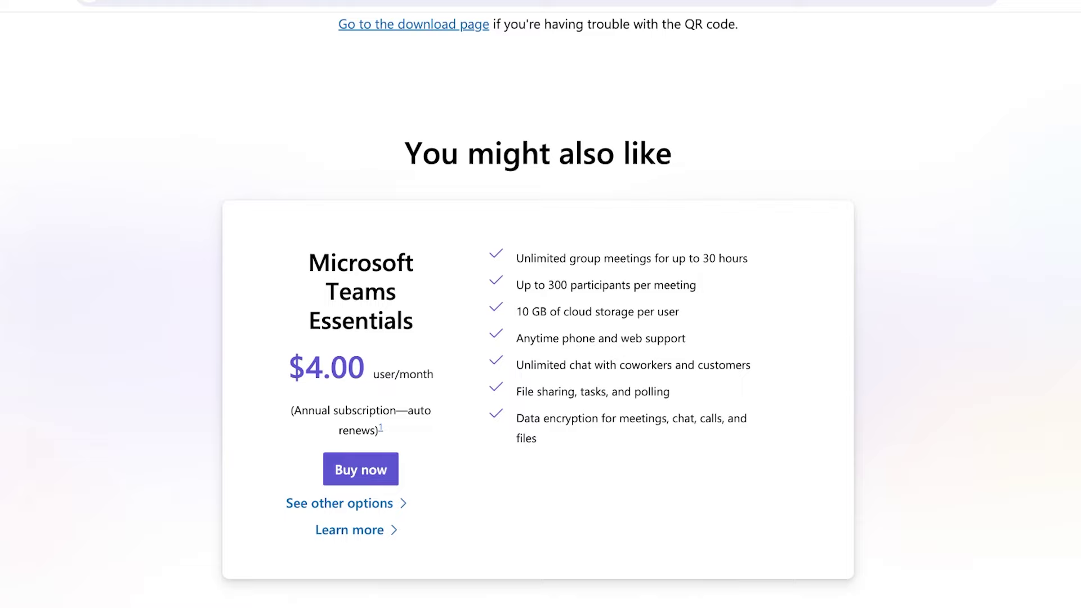
scroll(541, 309, down, 2)
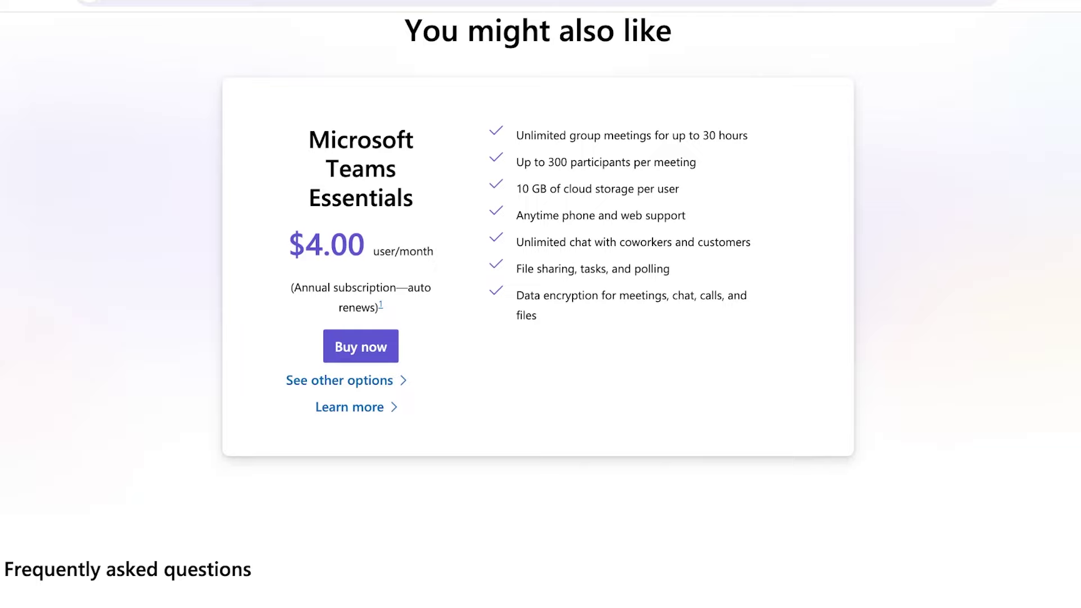
scroll(540, 304, down, 5)
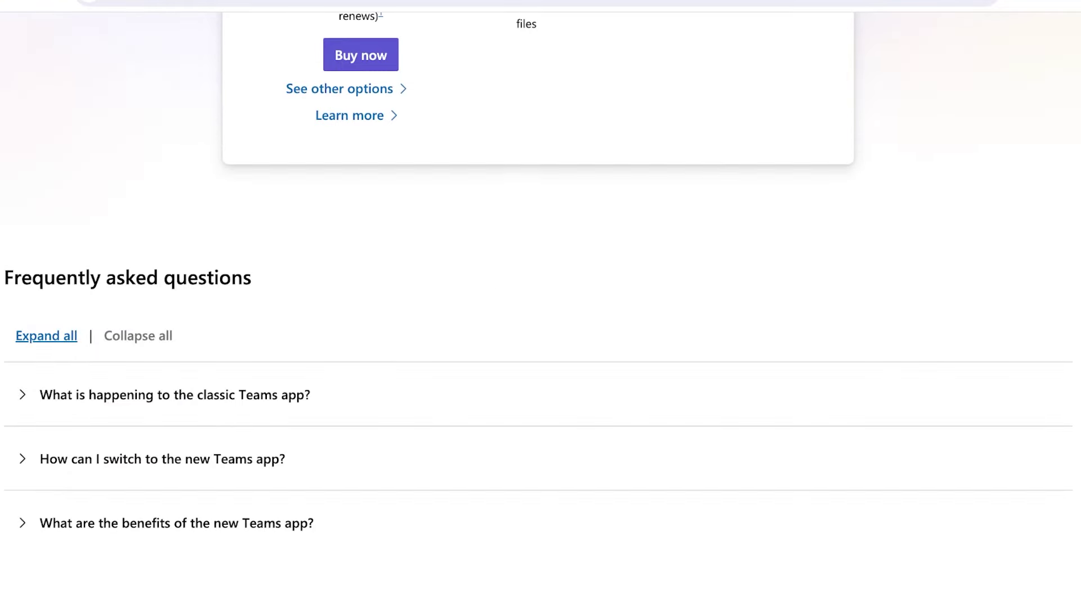
scroll(540, 304, up, 7)
scroll(541, 304, up, 20)
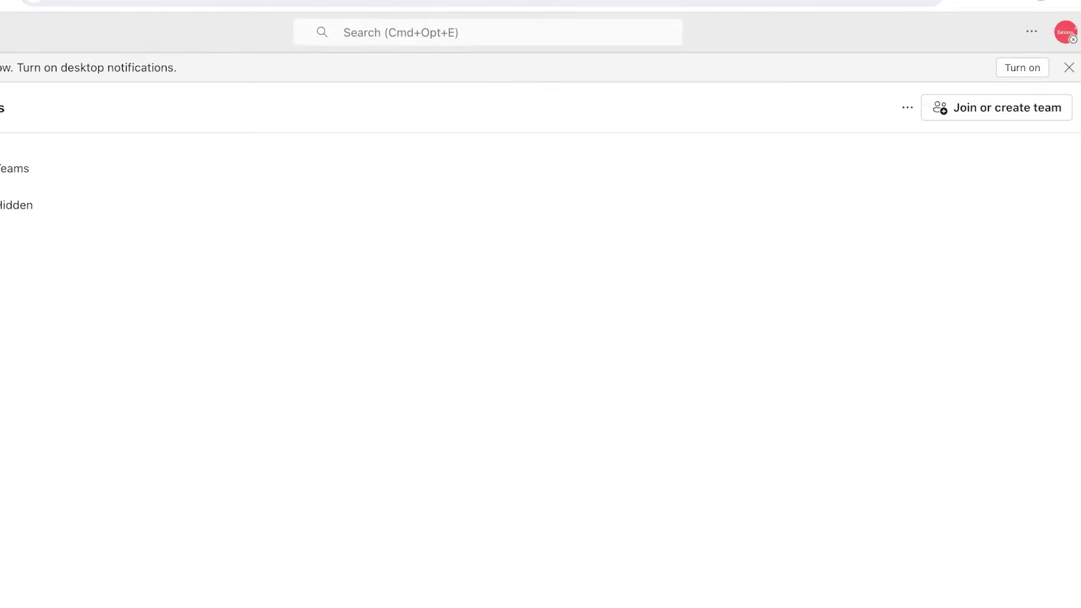
- Start creating a new team, looking at the options for building it from another team or a group before returning to the templates
click(996, 107)
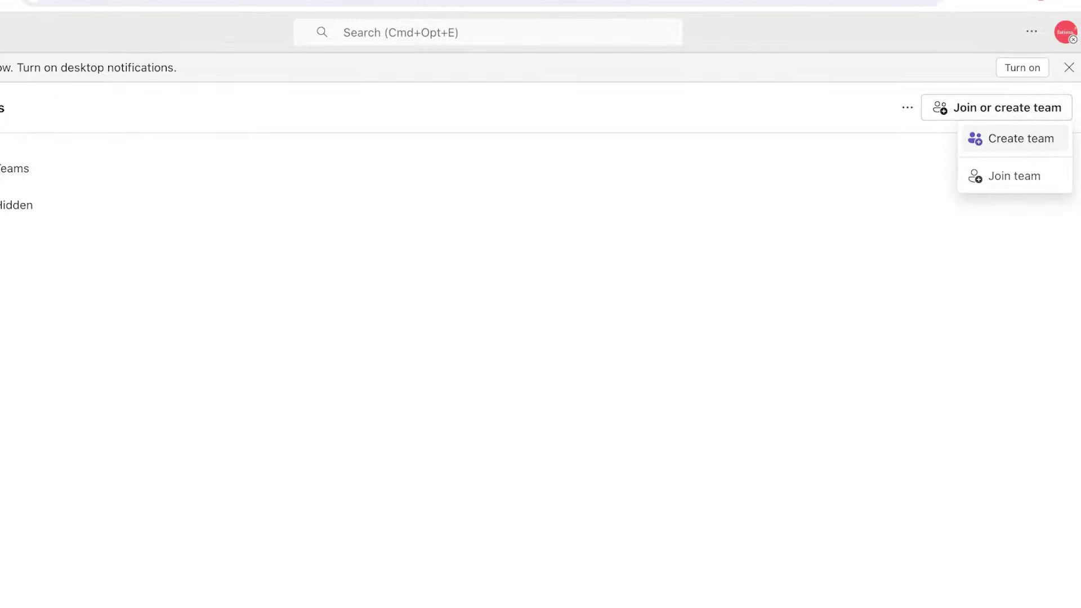
click(1021, 138)
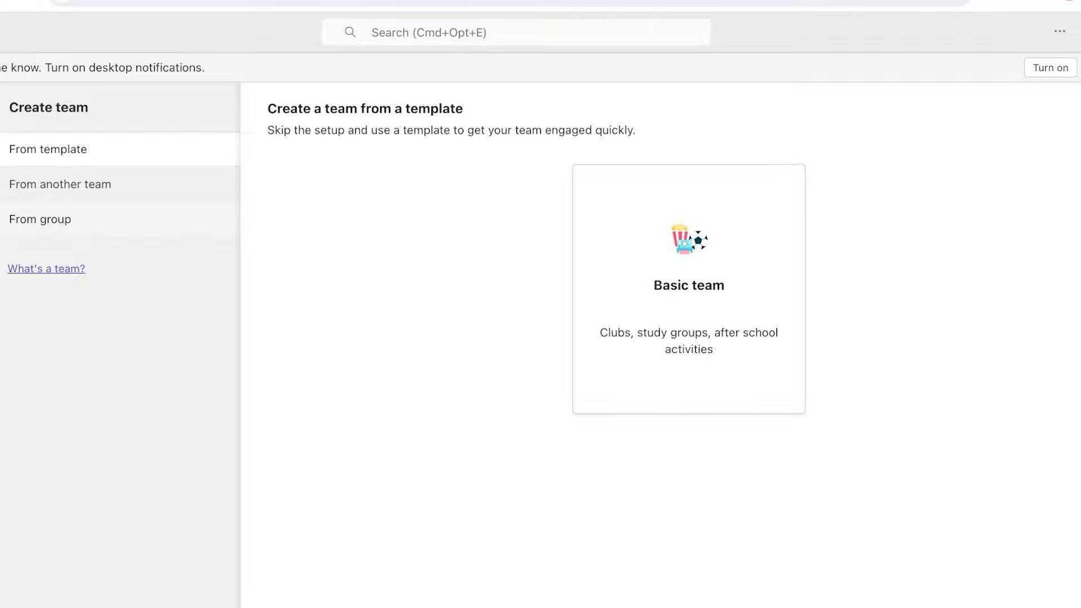
click(40, 219)
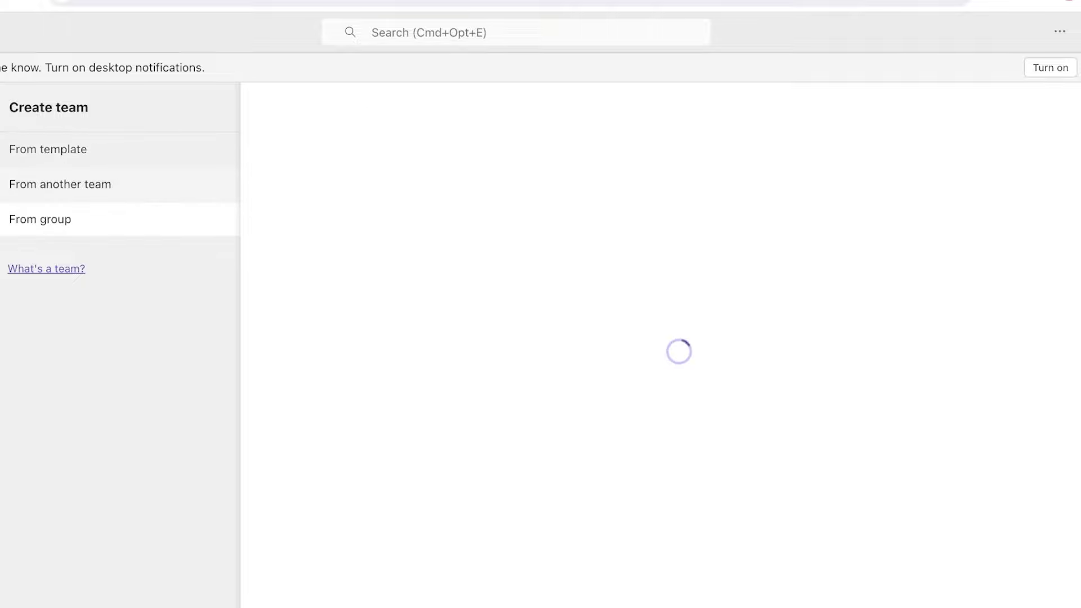
click(60, 184)
click(40, 219)
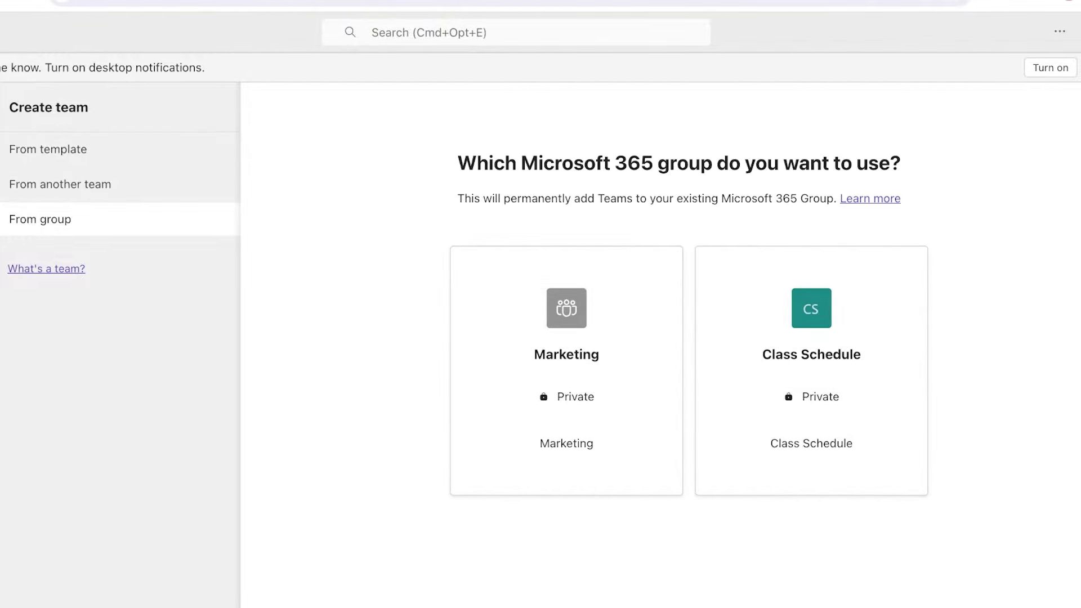
click(48, 149)
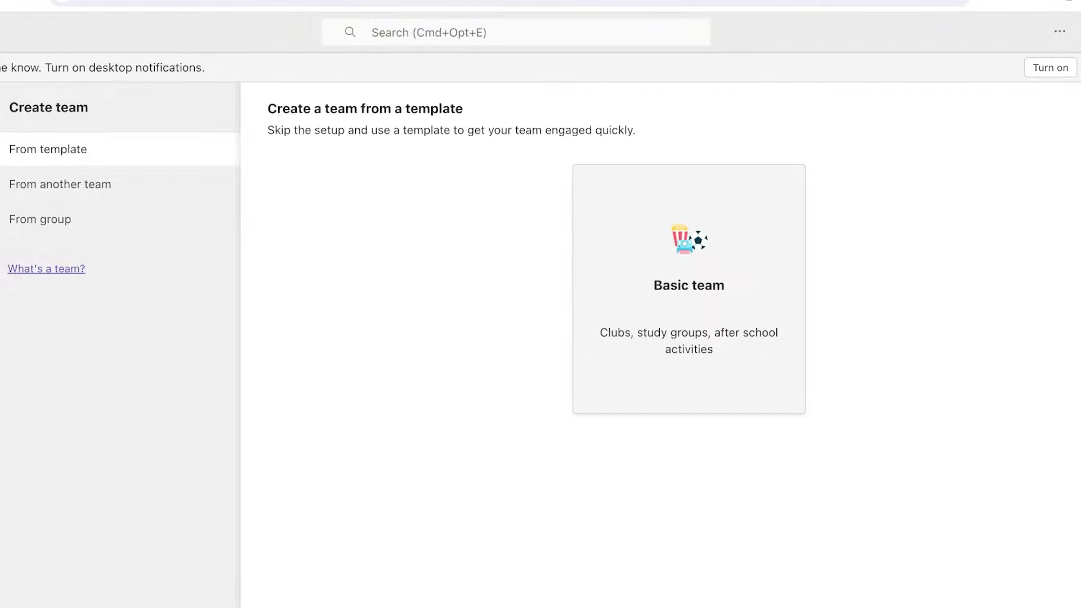
- Use the Basic team template and make the new team private
click(689, 289)
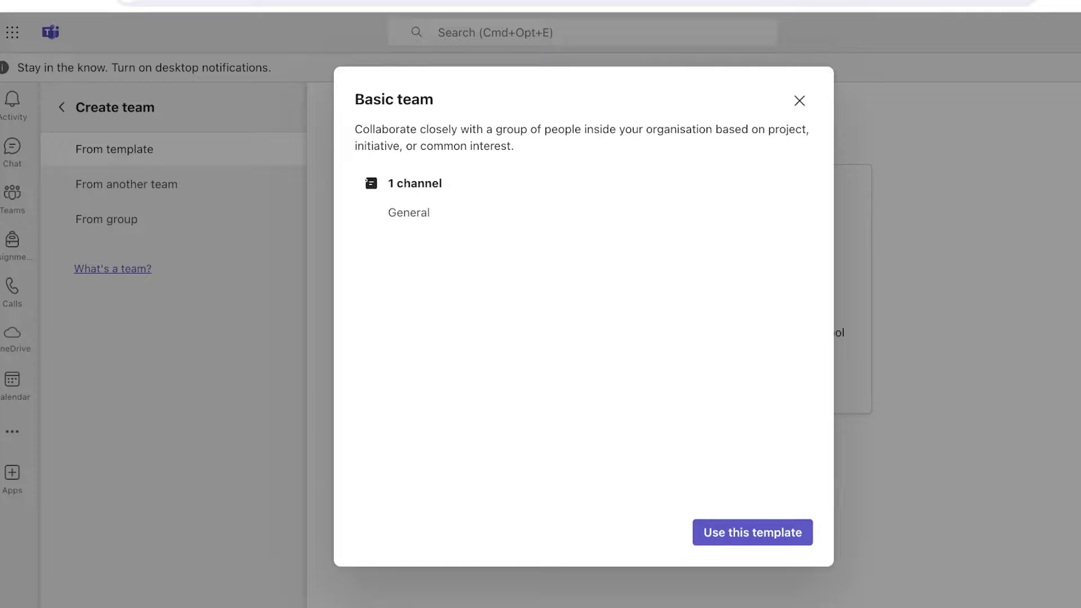
click(752, 532)
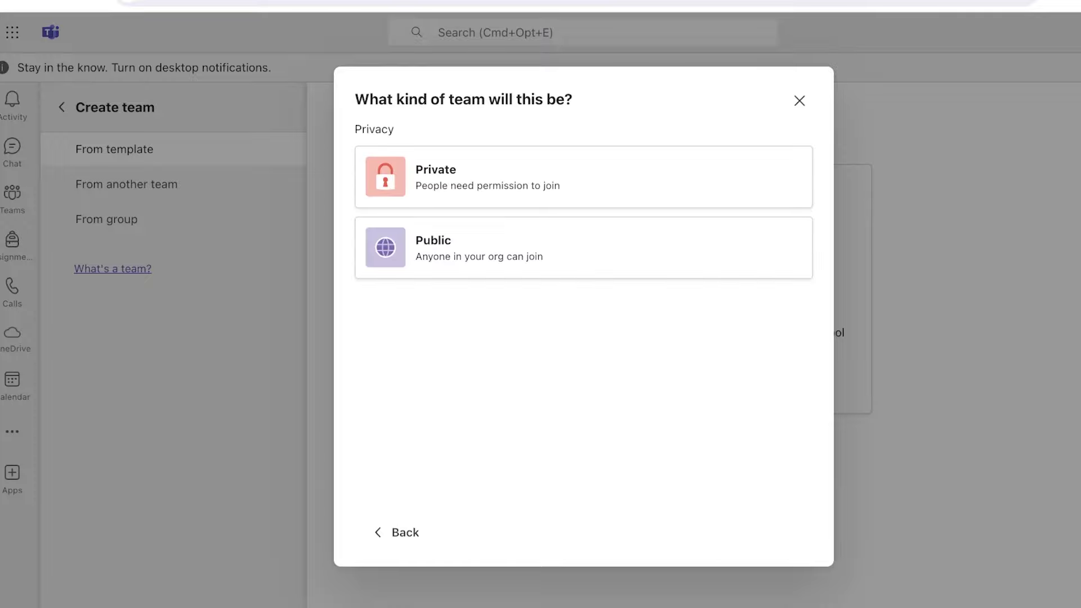
click(583, 177)
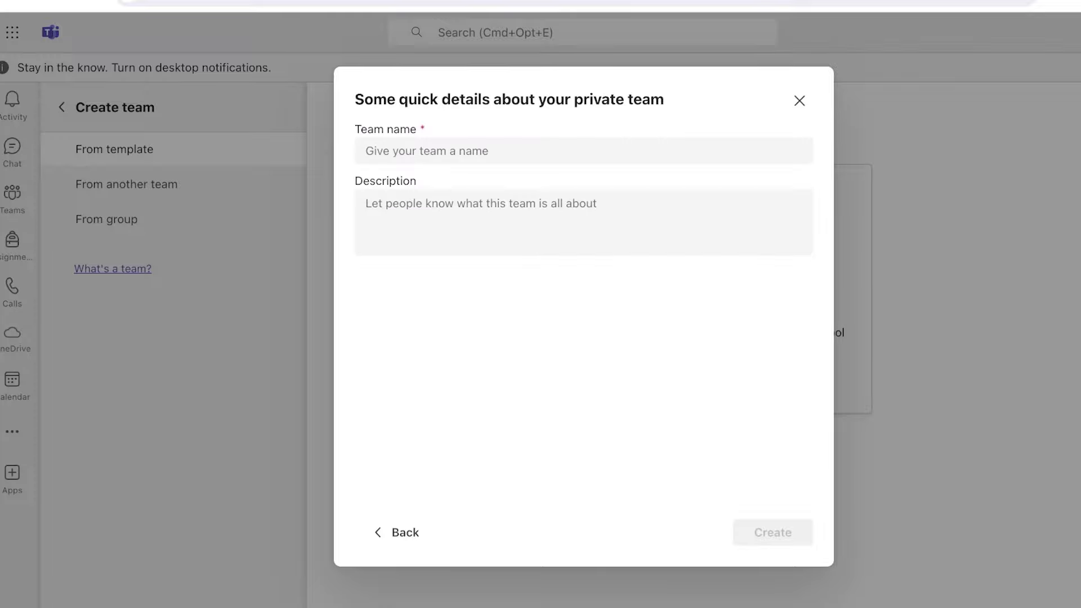
- Name the team "Clay Sclupting 2024"
click(366, 151)
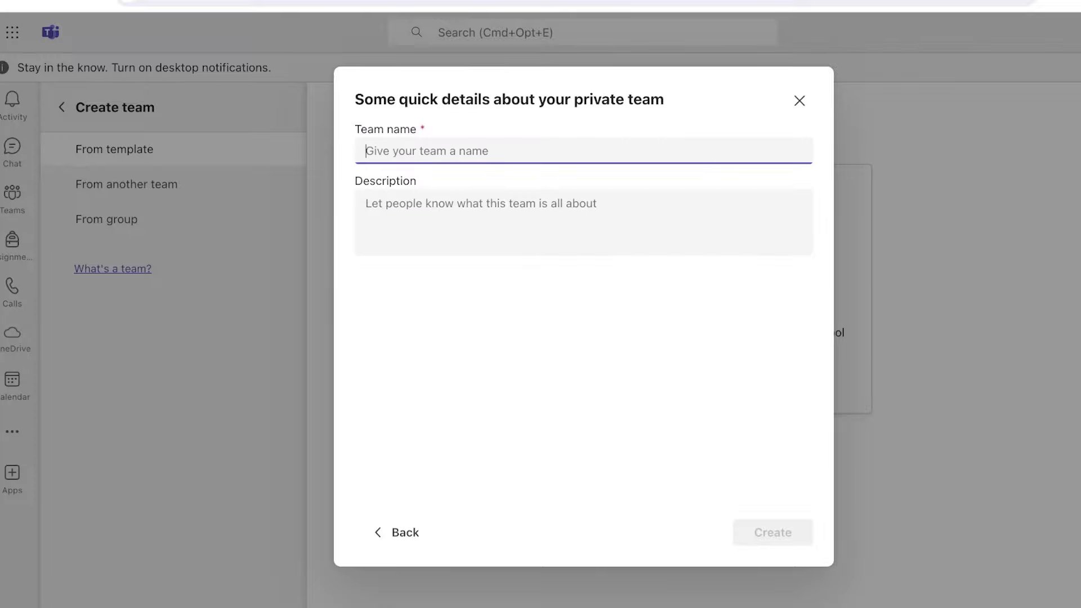
text(Clay )
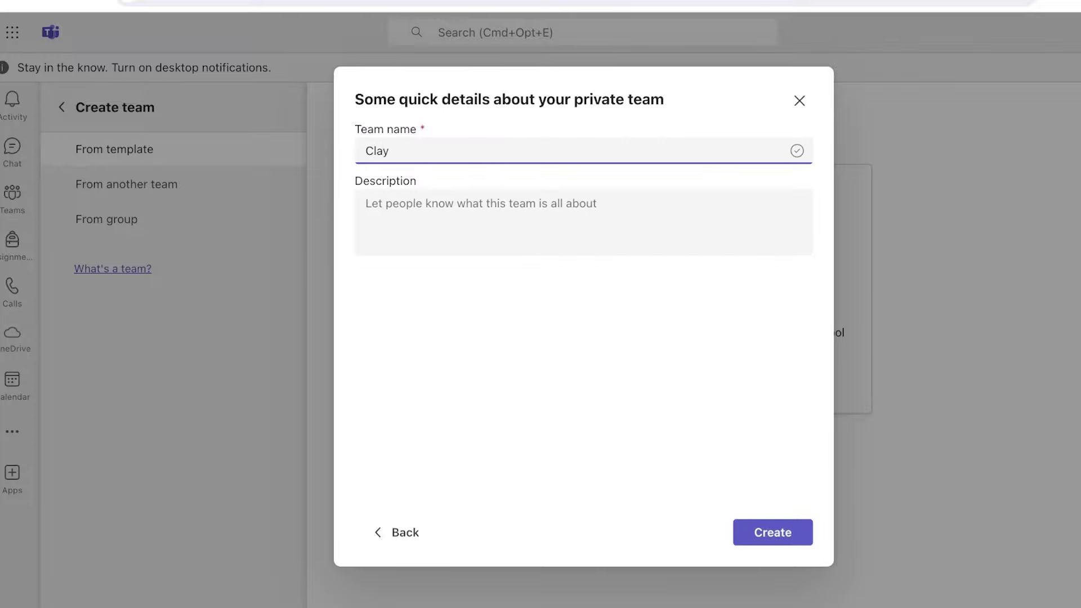
text(Ma)
key(BackSpace)
key(BackSpace)
key(BackSpace)
text(Sclupting 2024)
- Describe the team as "All inclusive clay course" and create it
click(366, 203)
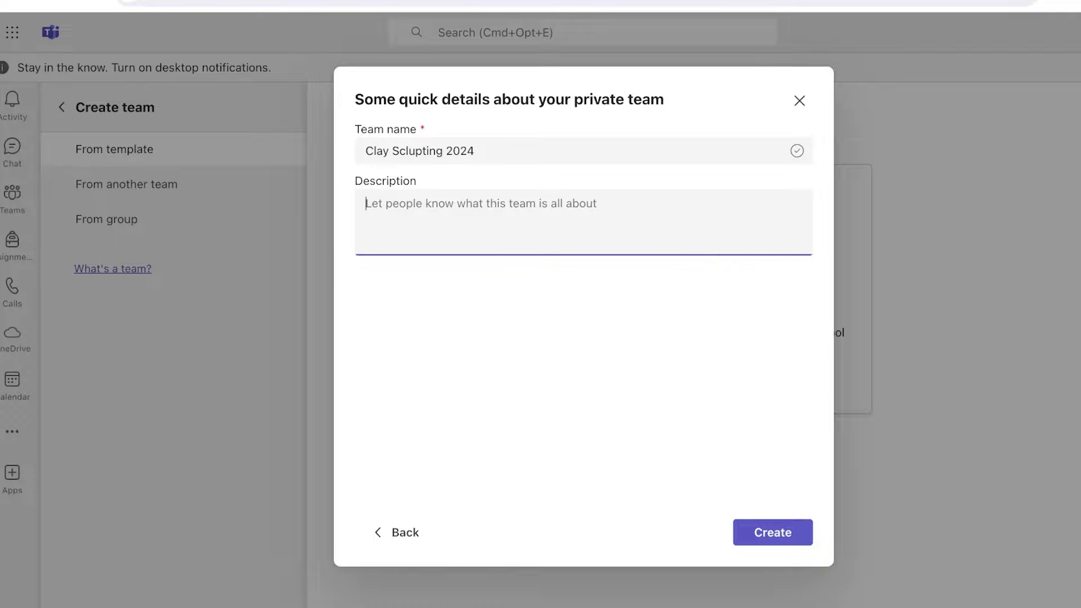
text(Learn ev)
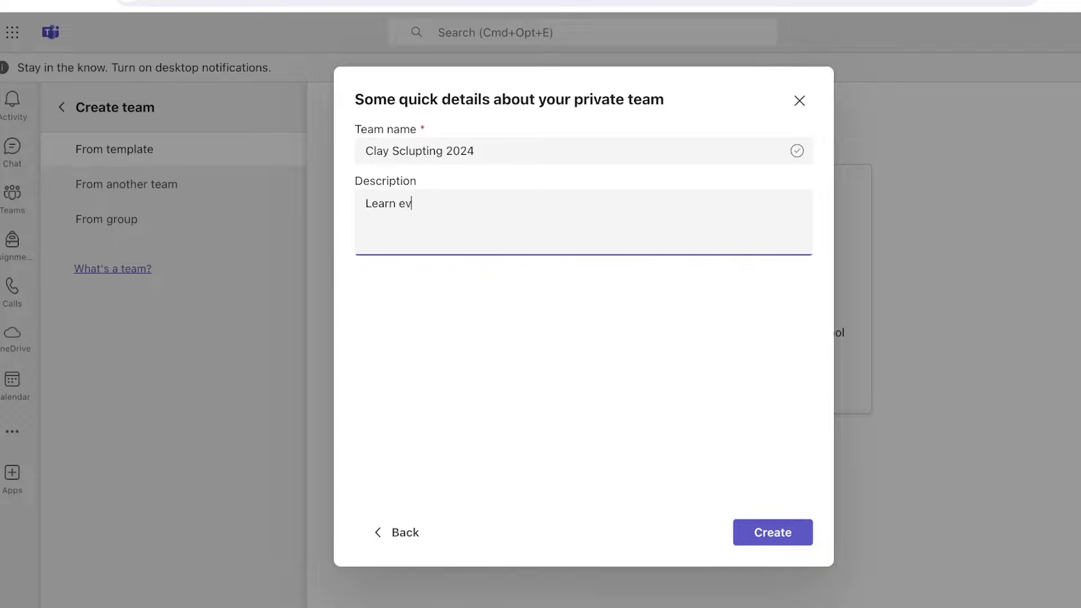
key(BackSpace)
key(BackSpace)
key(BackSpace)
key(BackSpace)
key(BackSpace)
key(BackSpace)
key(BackSpace)
key(BackSpace)
text(All inclusive clay course)
click(772, 532)
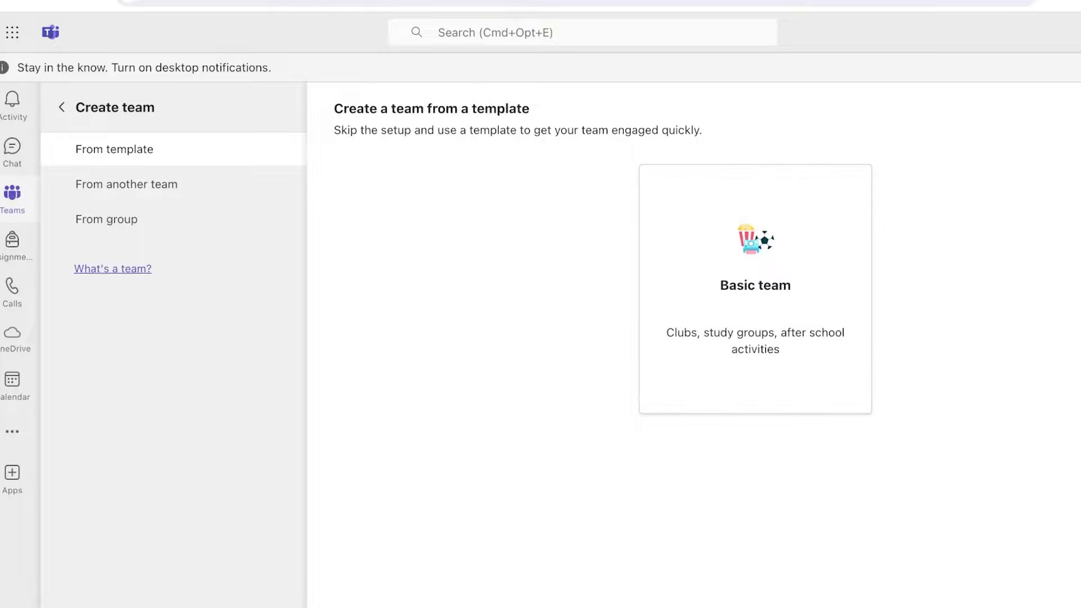
- Open the Clay Sclupting 2024 team from the overview of all teams
click(12, 195)
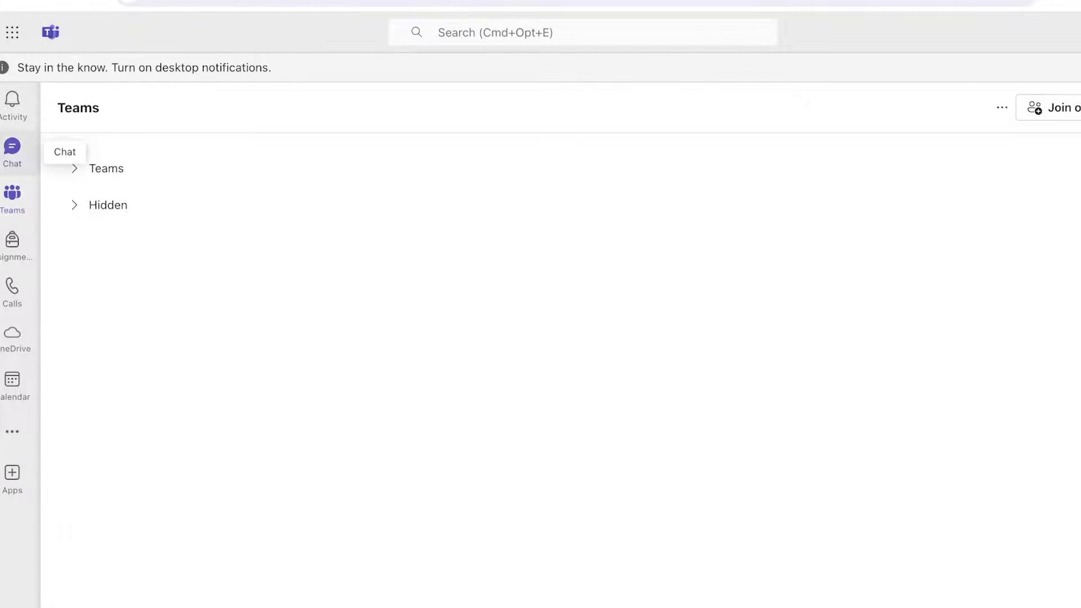
click(11, 147)
click(11, 101)
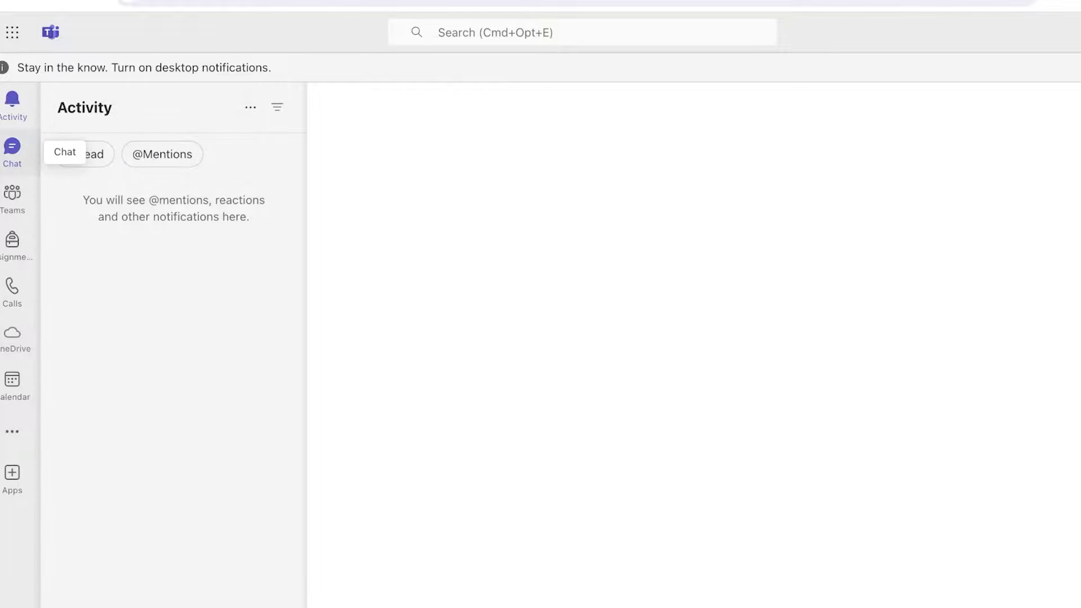
click(12, 148)
click(11, 194)
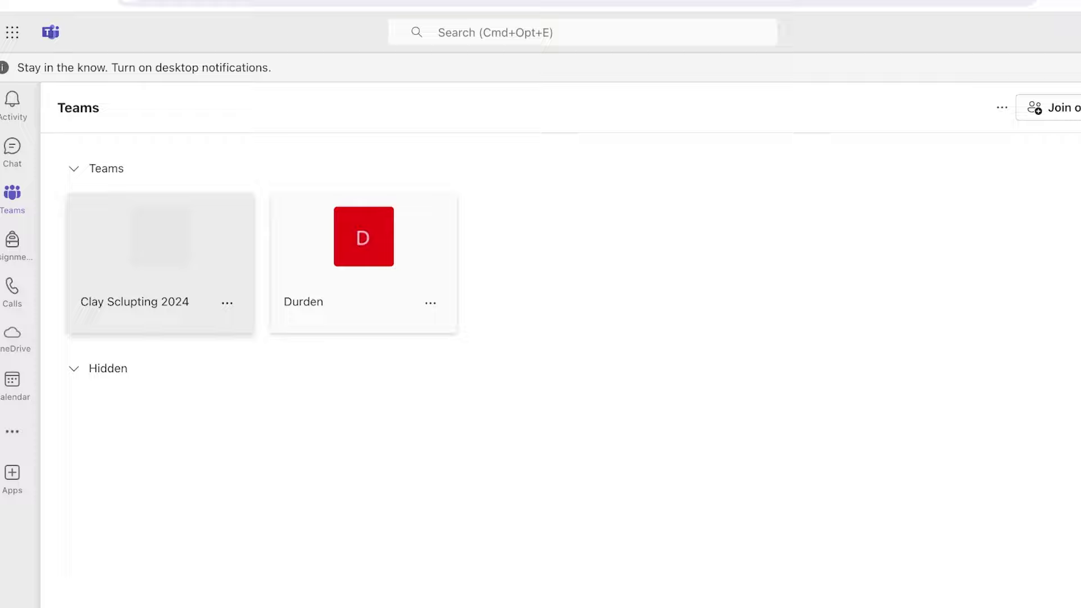
click(160, 263)
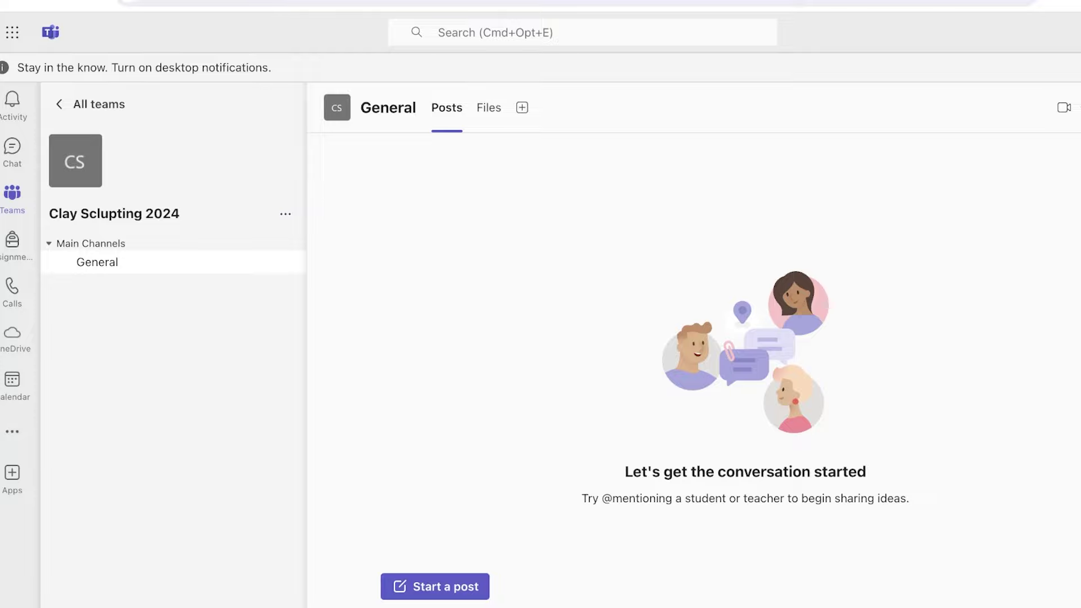
- Set the General channel's moderation so that only owners can post messages
click(1008, 107)
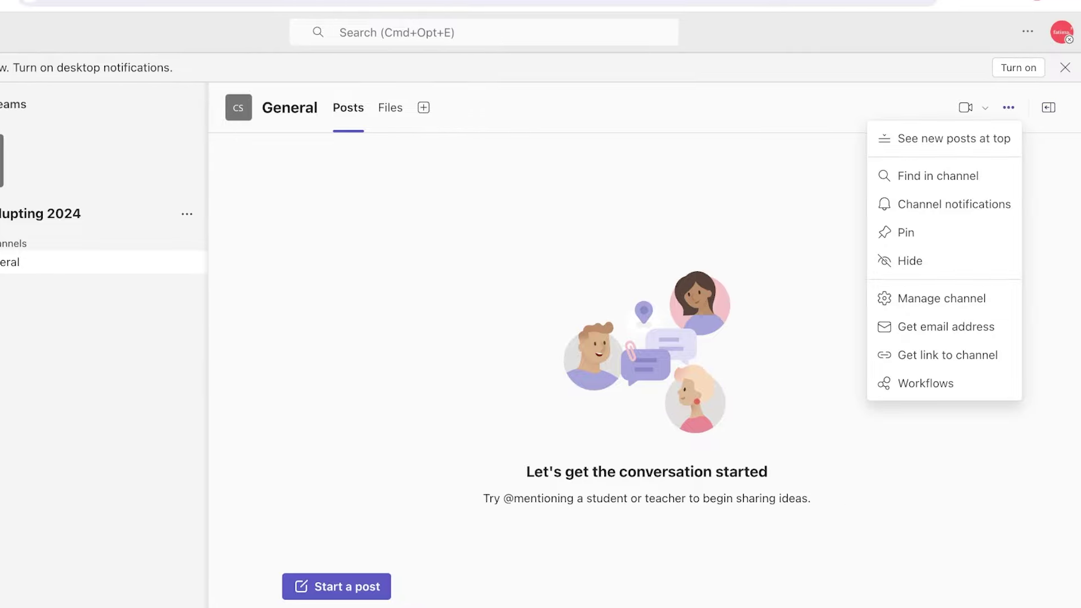
click(941, 299)
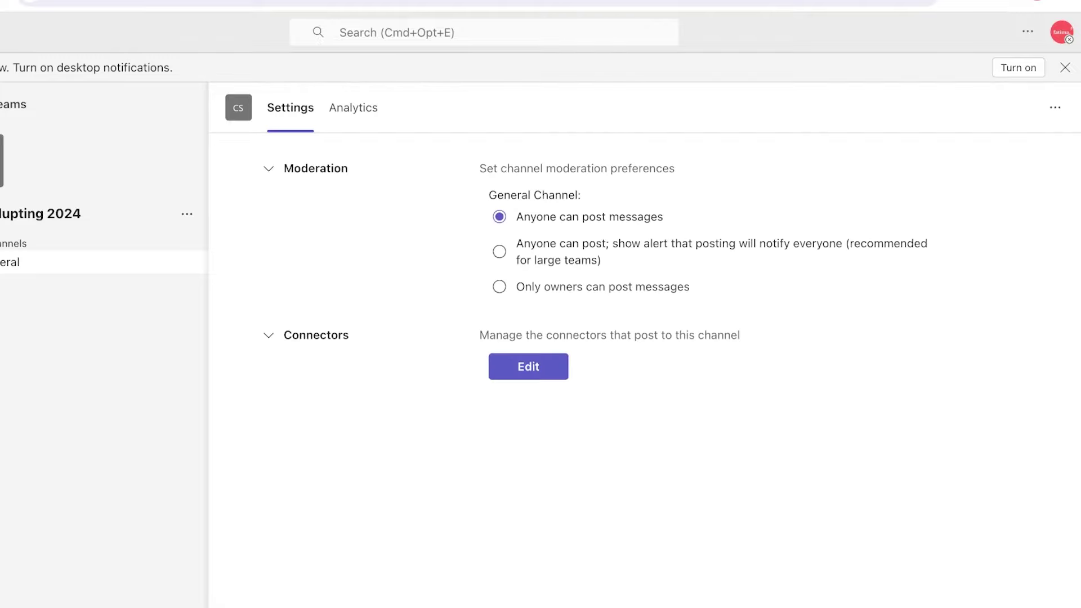
click(499, 251)
click(499, 287)
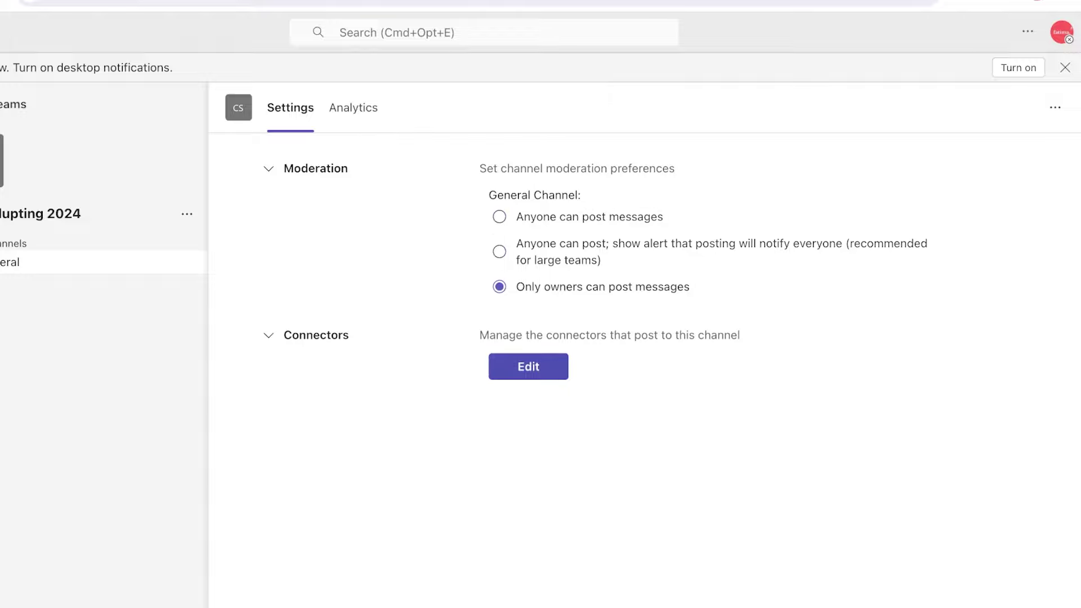
- Look at the General channel's connectors and its analytics
click(528, 367)
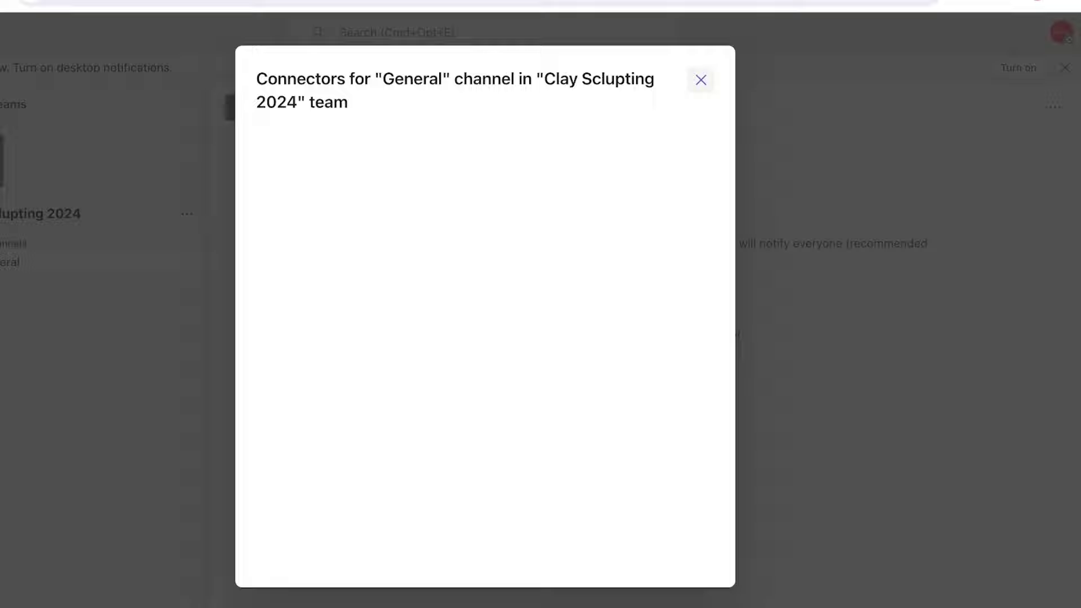
click(700, 79)
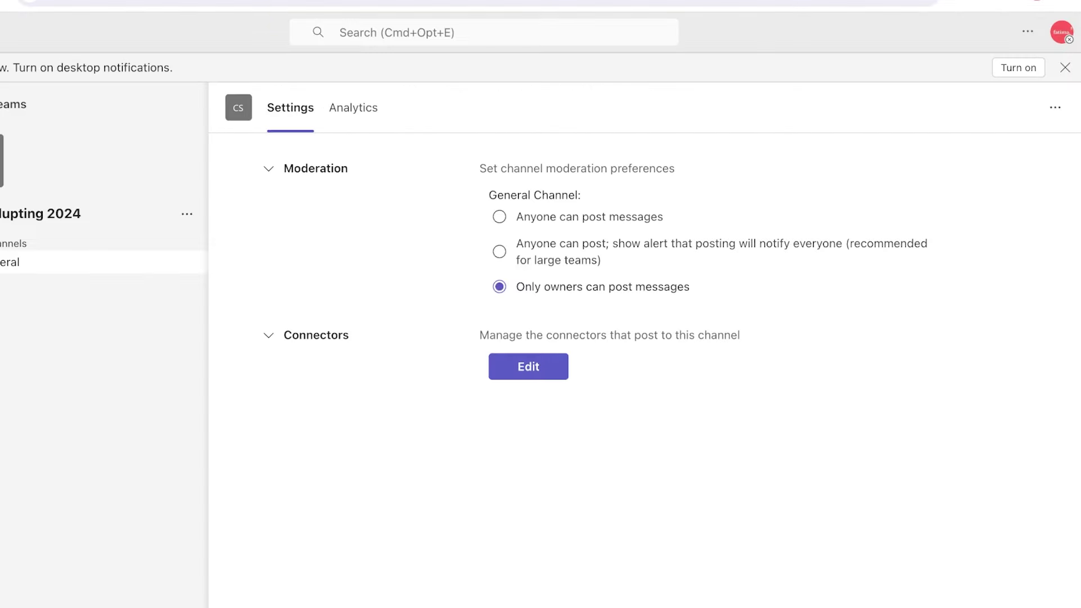
click(353, 107)
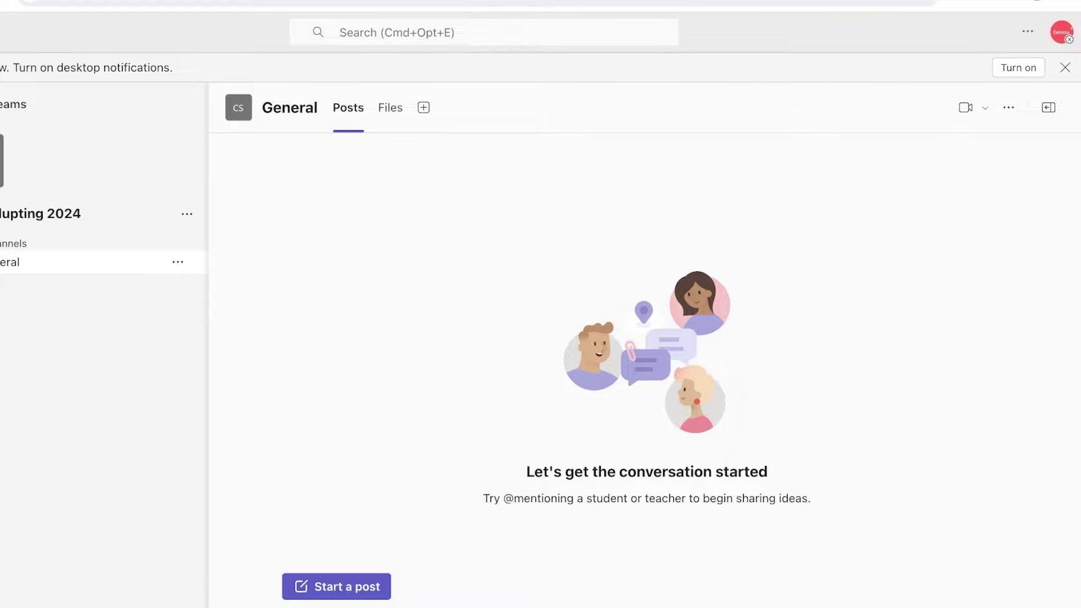
- Start a post in the General channel with the subject "The batch of this year, learn all u need to know about clay"
click(336, 586)
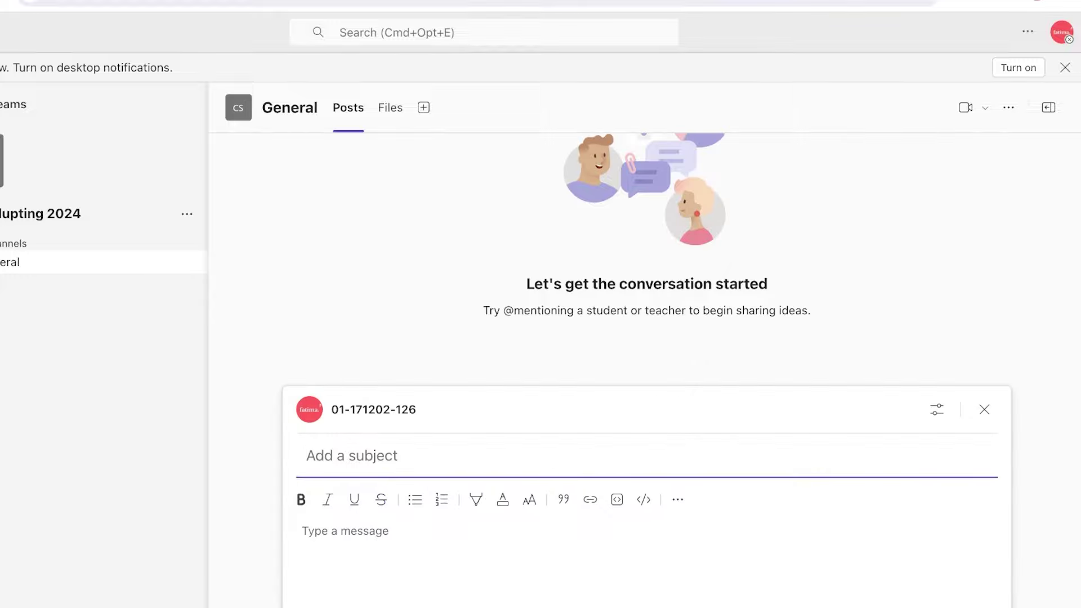
text(The batch of )
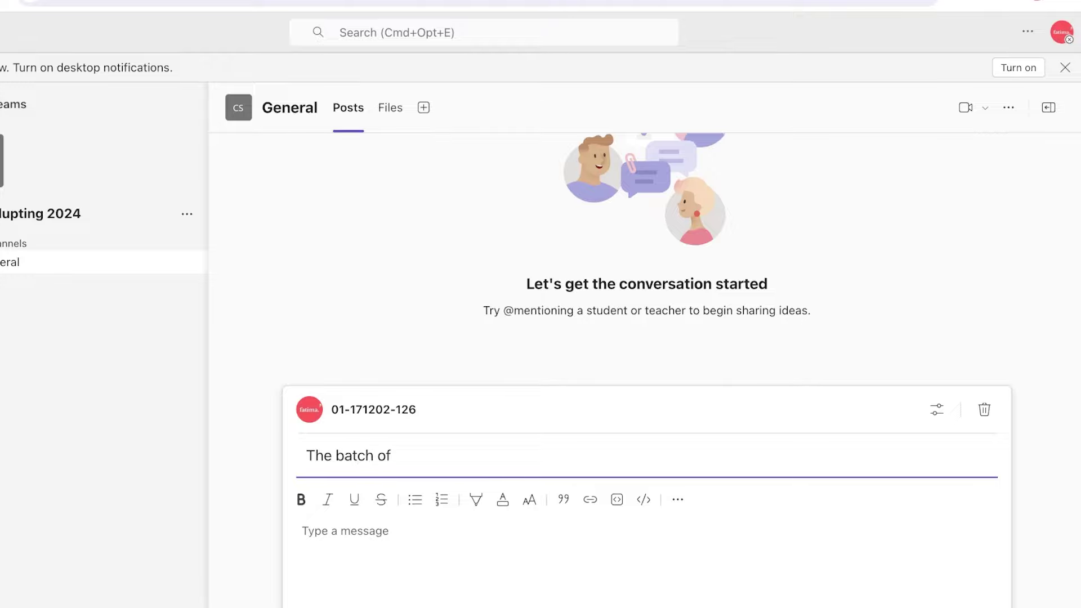
text(this year, I)
text(earn all u nee)
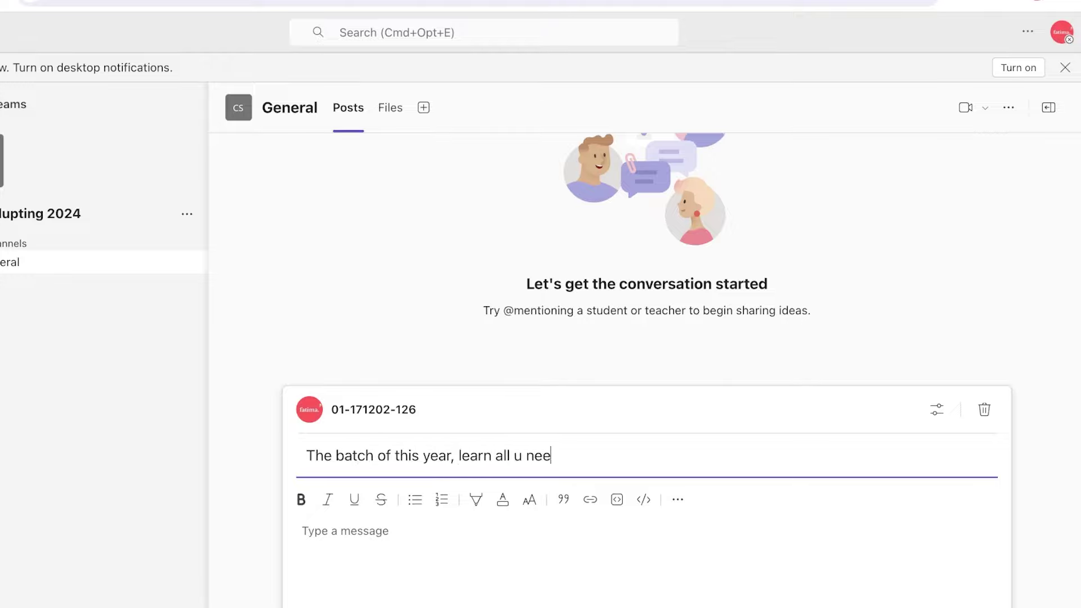
text(d to know about dc)
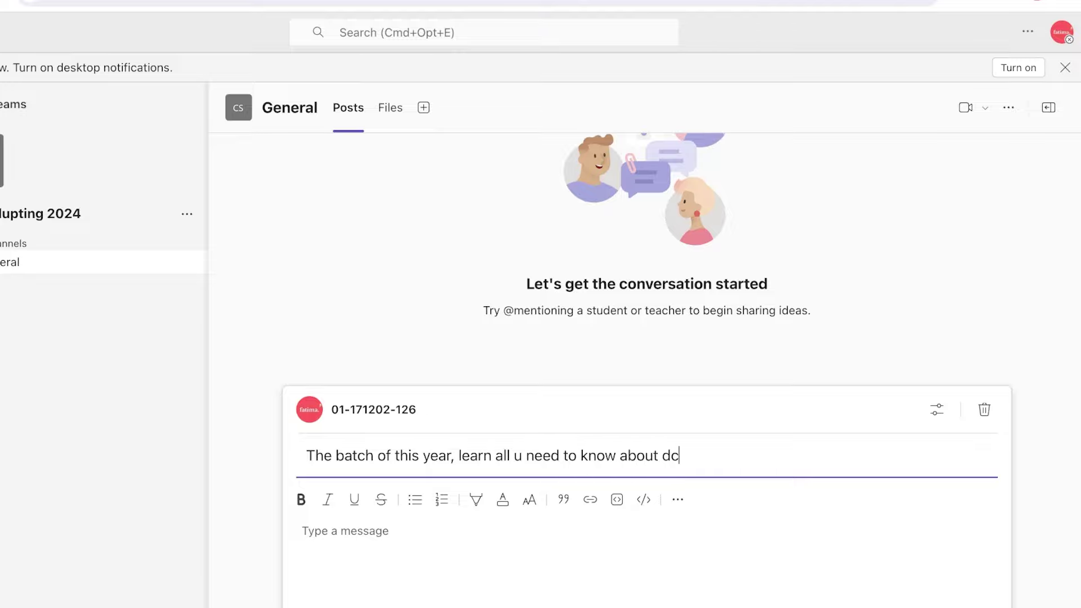
key(BackSpace)
key(BackSpace)
text(clay)
- Look through the message's extra formatting options, emoji picker, Loop components and attachment options
click(502, 531)
scroll(646, 370, down, 1)
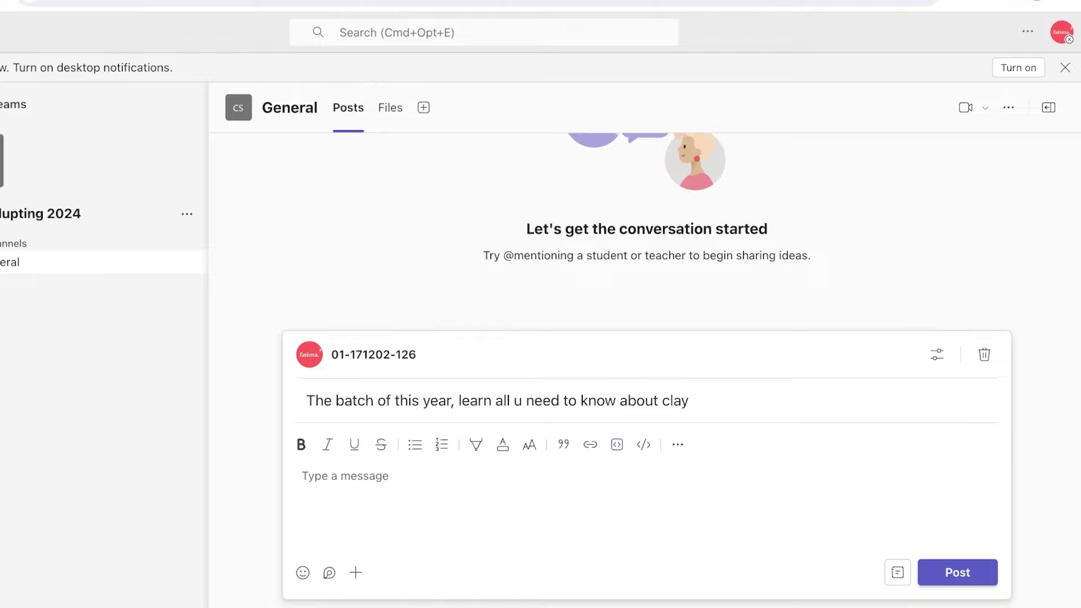
click(677, 444)
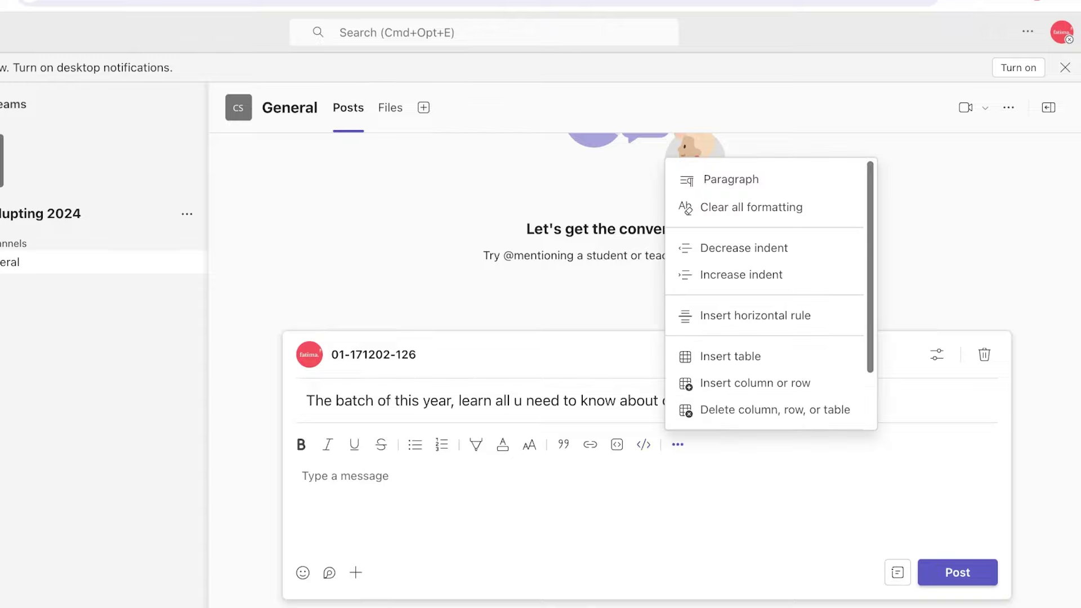
scroll(770, 294, down, 3)
scroll(770, 295, up, 3)
click(303, 573)
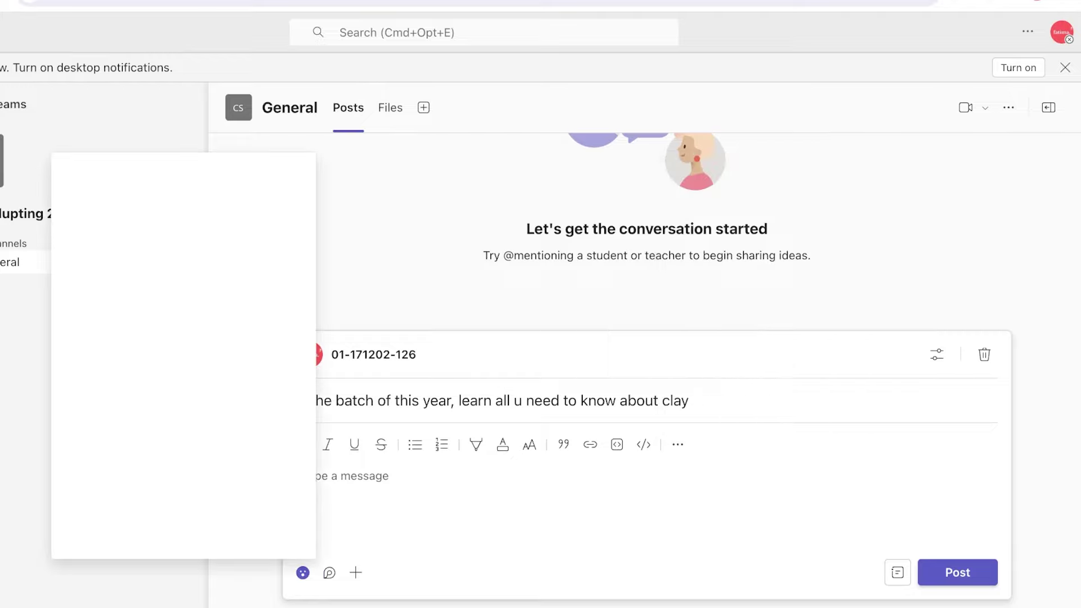
click(302, 573)
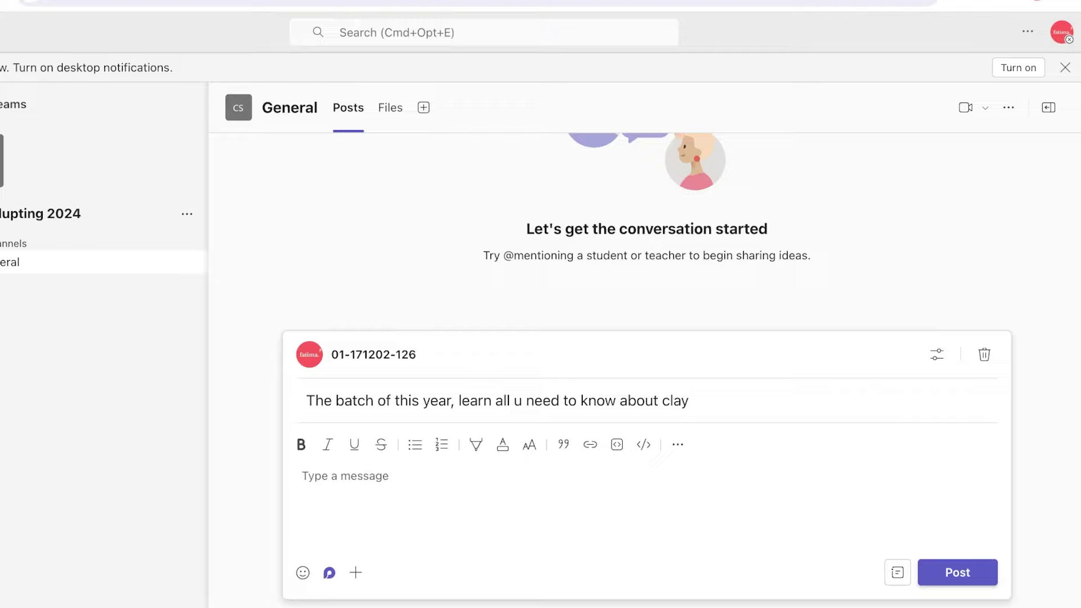
click(330, 573)
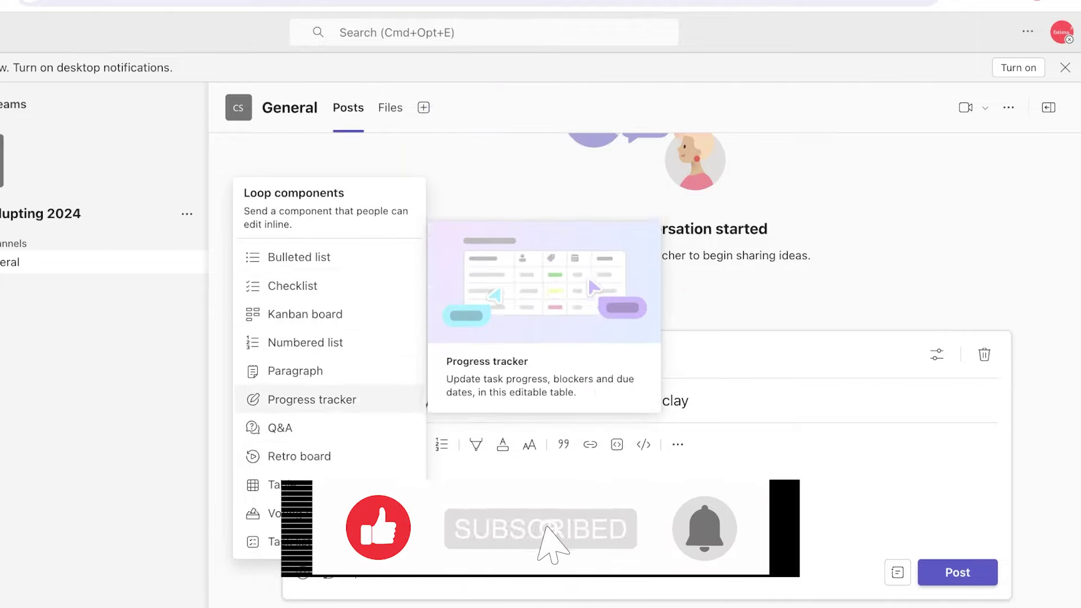
click(355, 572)
key(Escape)
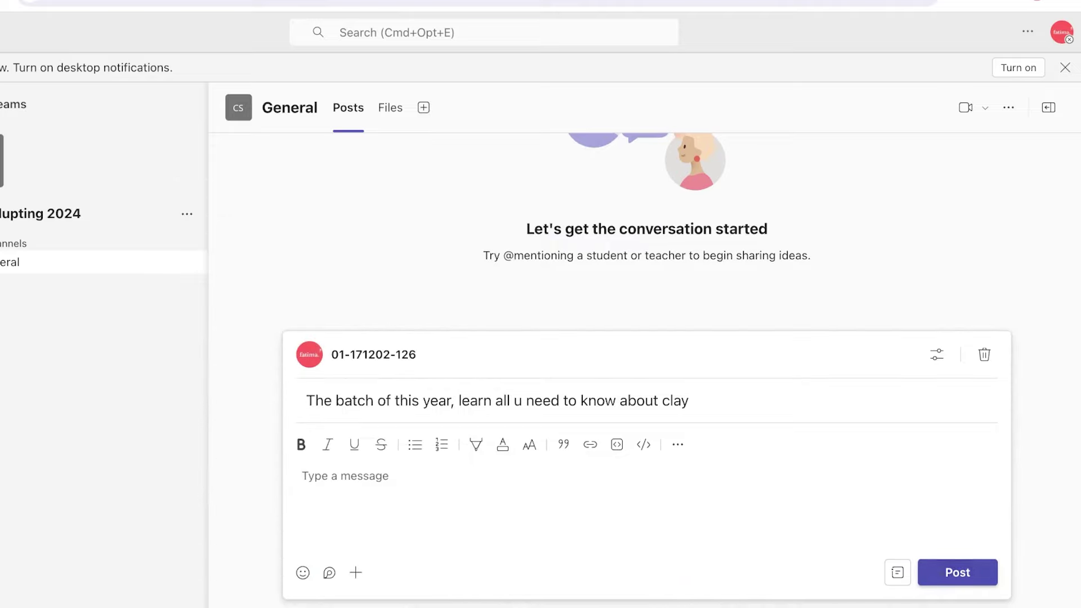
- Enter "a" as the message body and publish the post in the General channel
text(a)
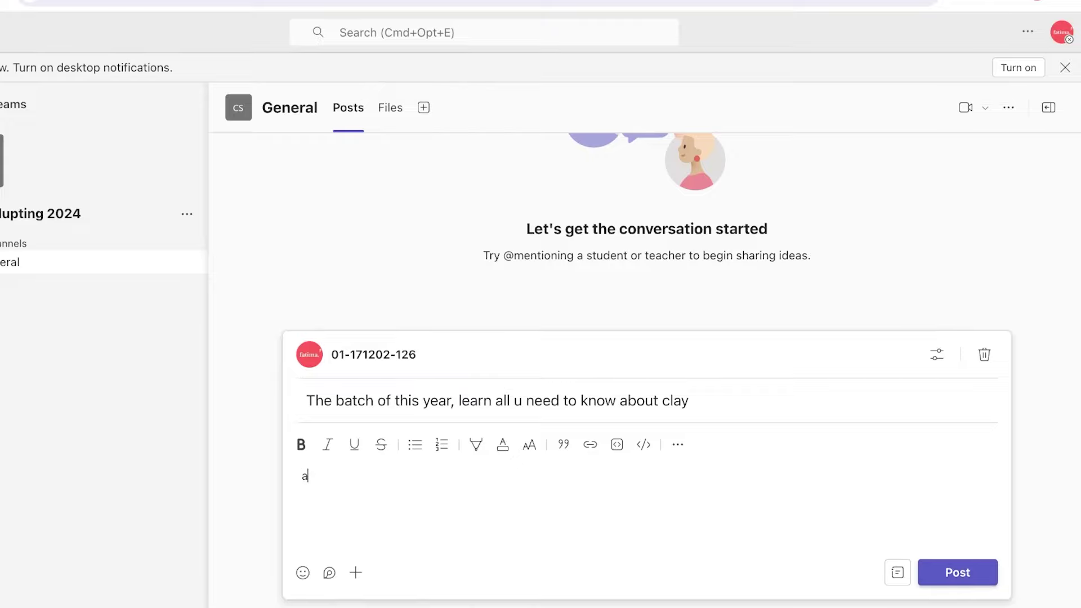
click(956, 572)
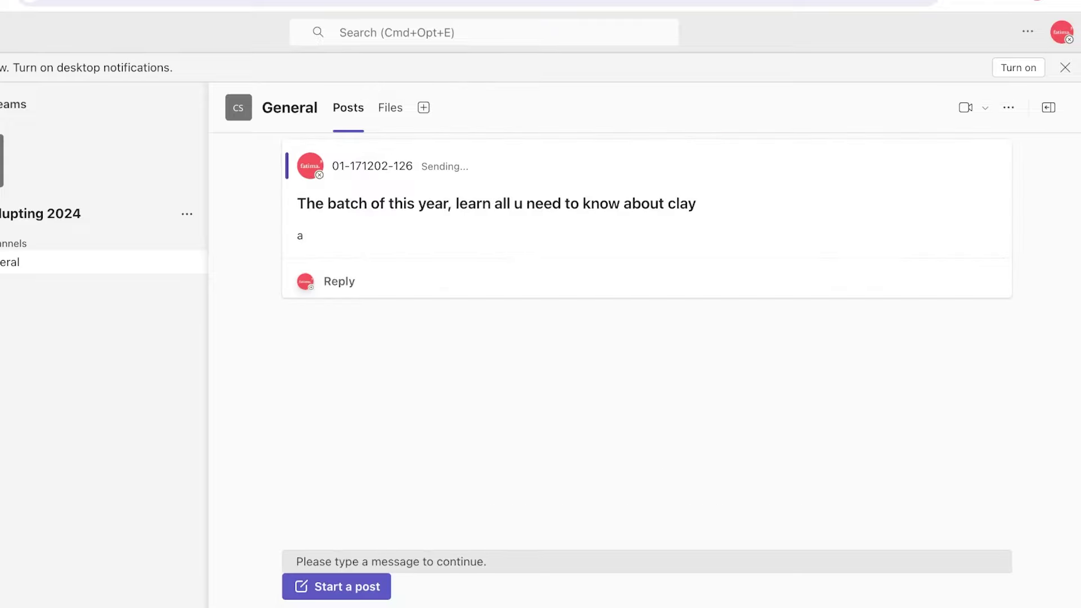
- Set up a new channel in the Clay Sclupting 2024 team named "Class Management" with the Private channel type
click(187, 214)
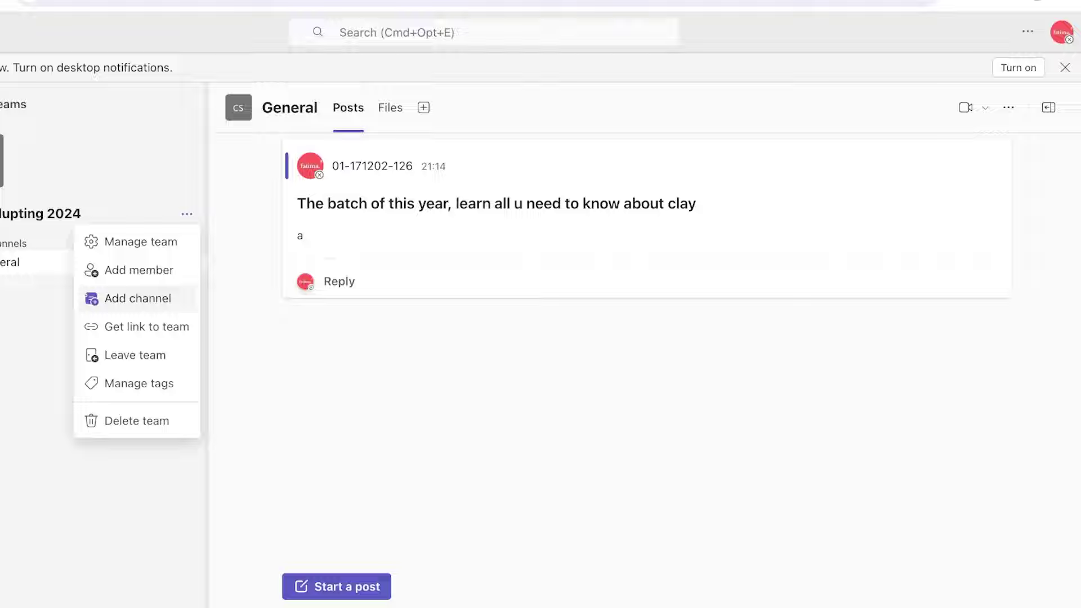
click(138, 298)
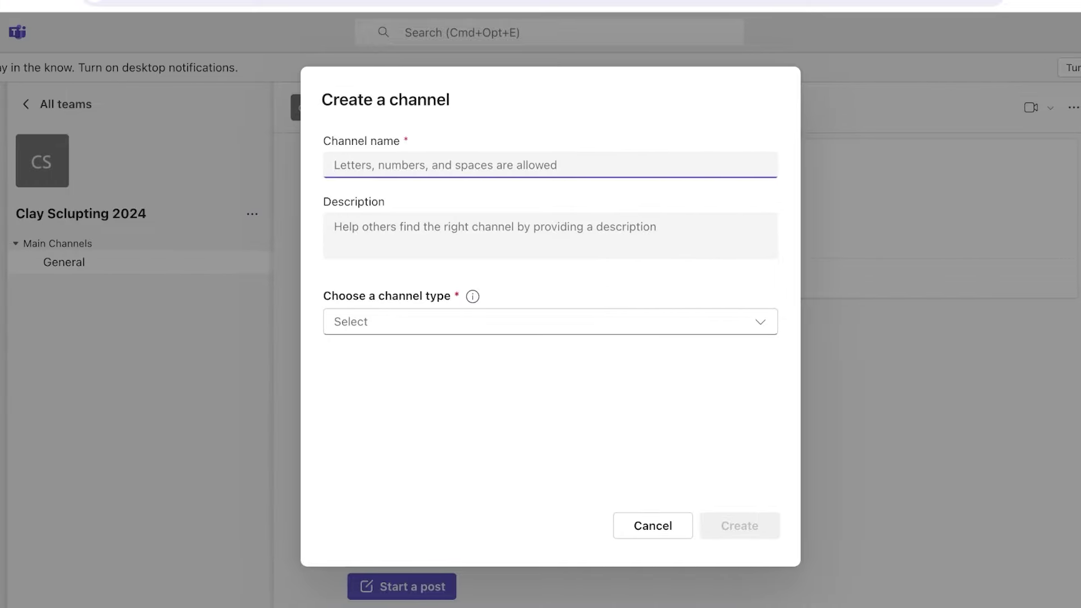
text(Class M)
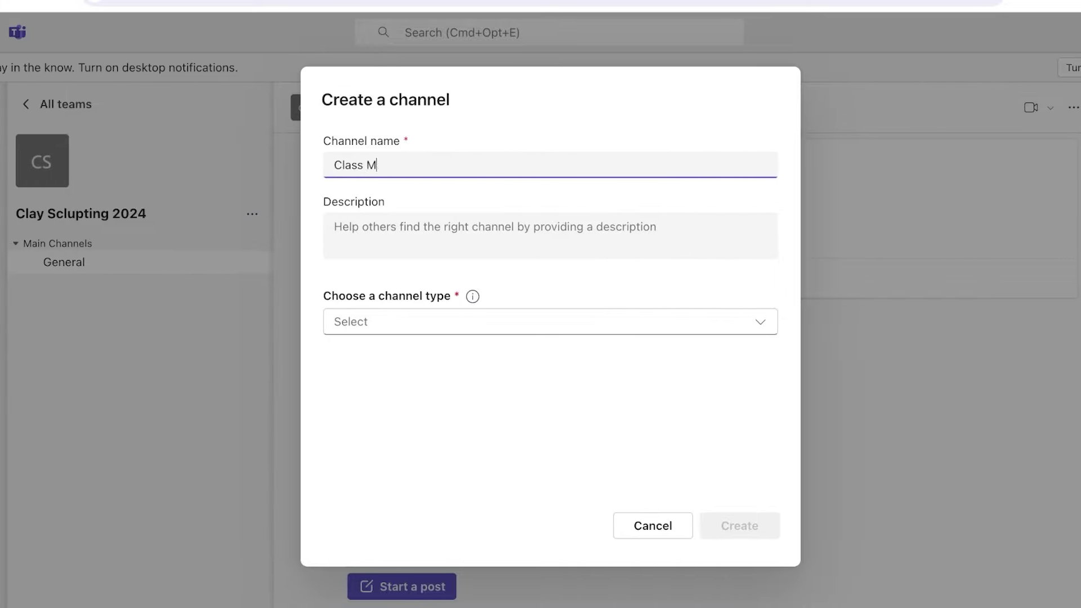
text(anagement)
click(550, 235)
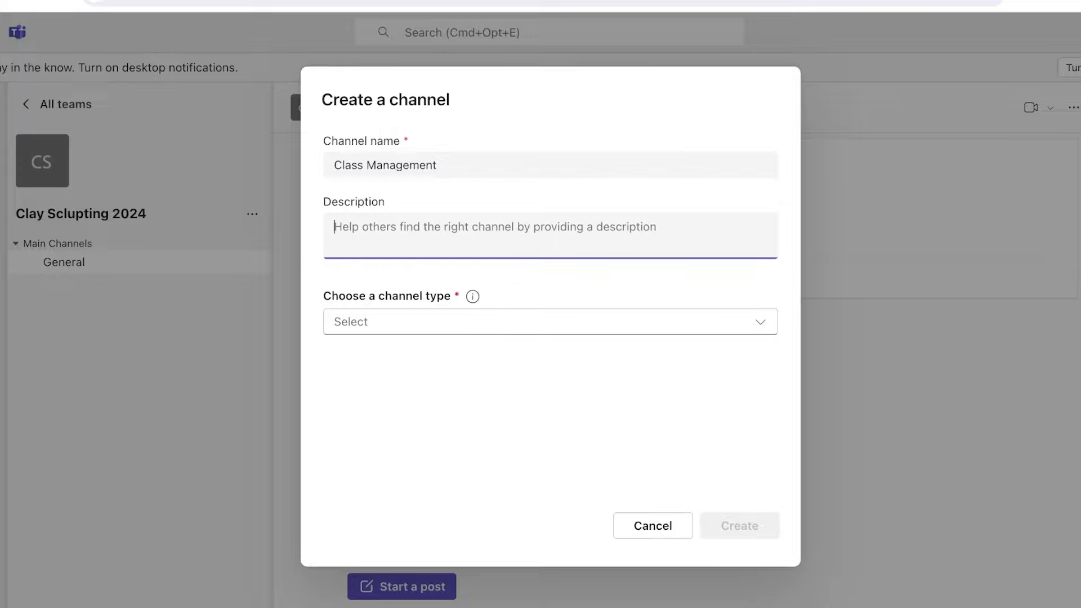
click(550, 321)
key(Down)
key(Down)
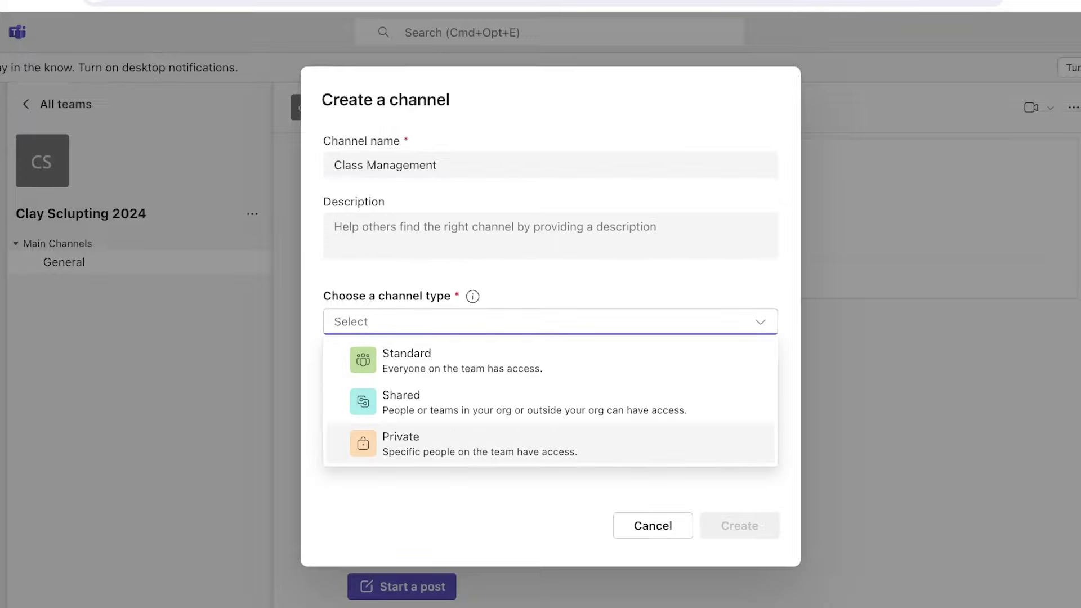
key(Return)
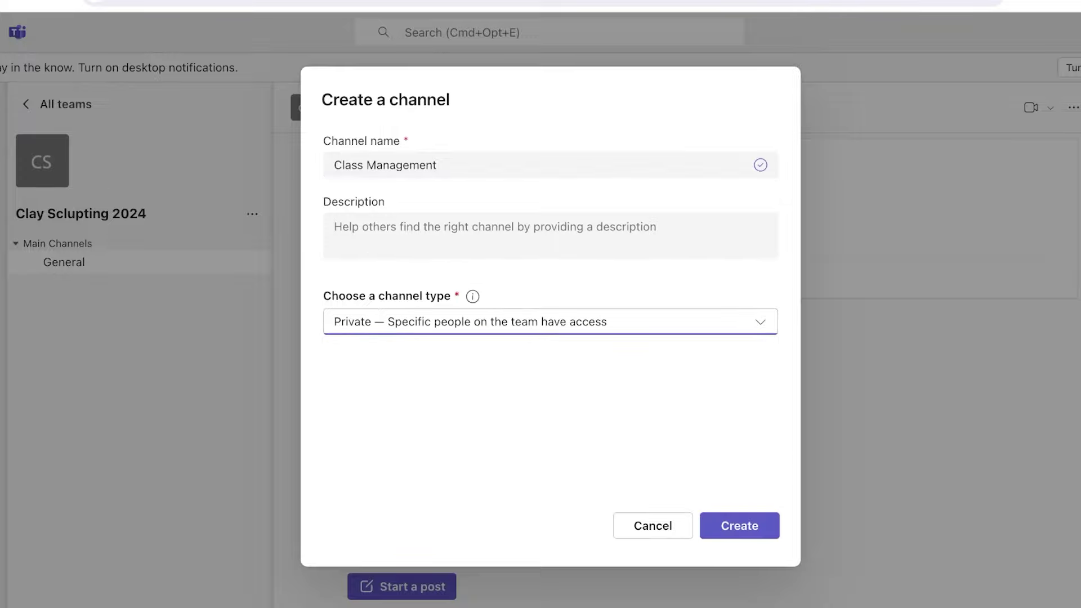
- Review the Standard and Shared alternatives among the channel types
key(Return)
key(Down)
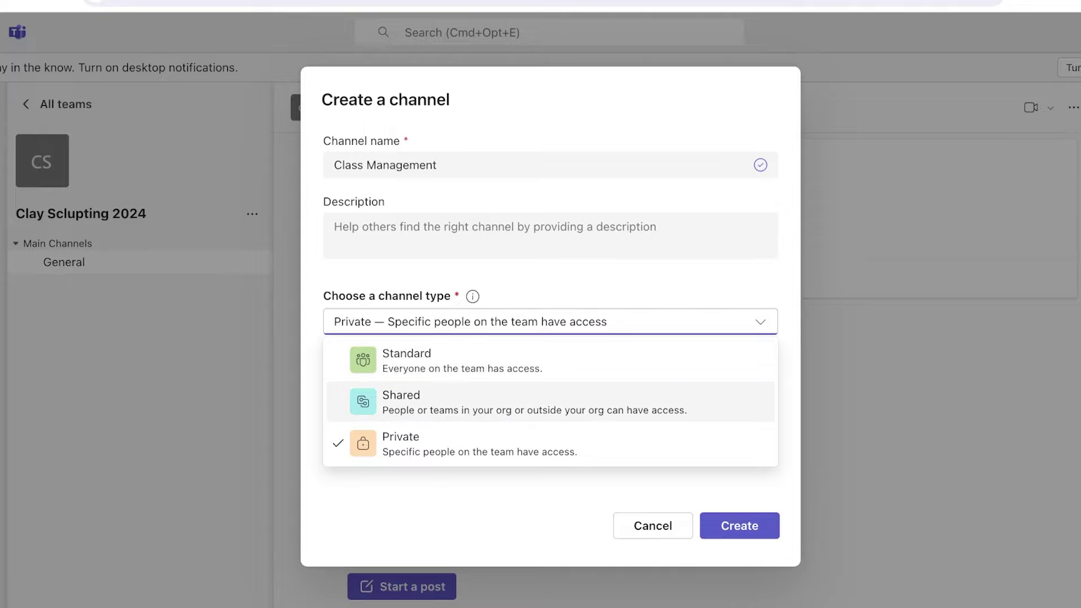
key(Up)
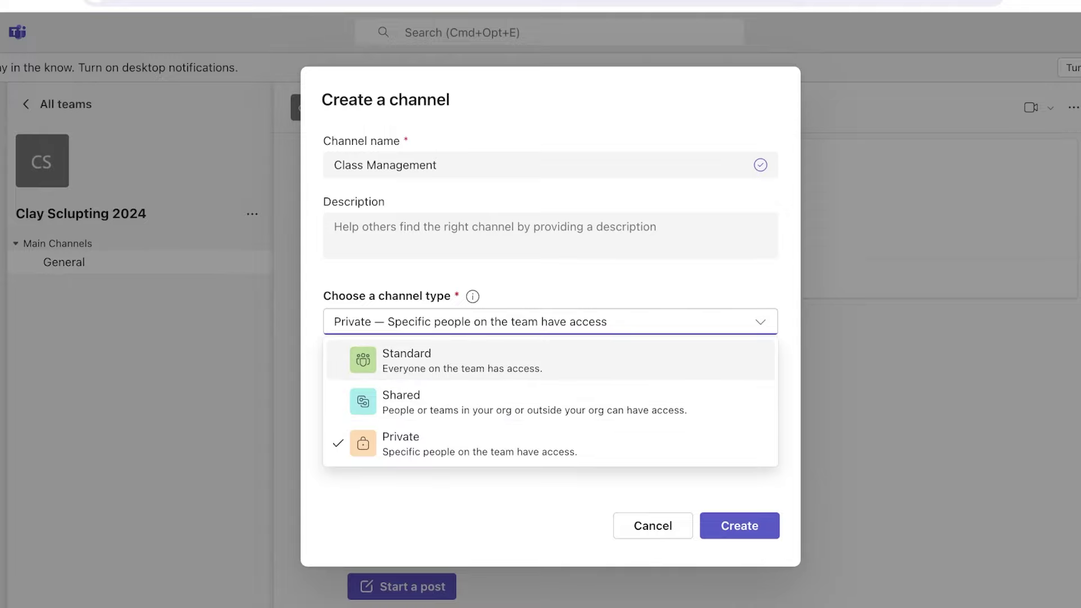
key(Escape)
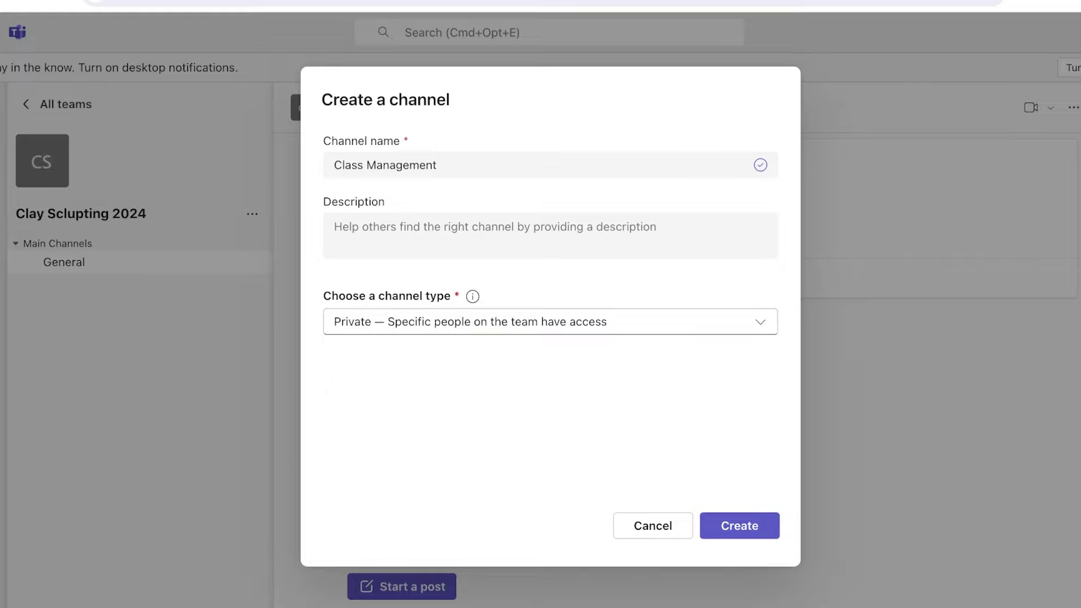
- Create the Class Management channel and skip adding members to it
key(Tab)
key(Tab)
key(Return)
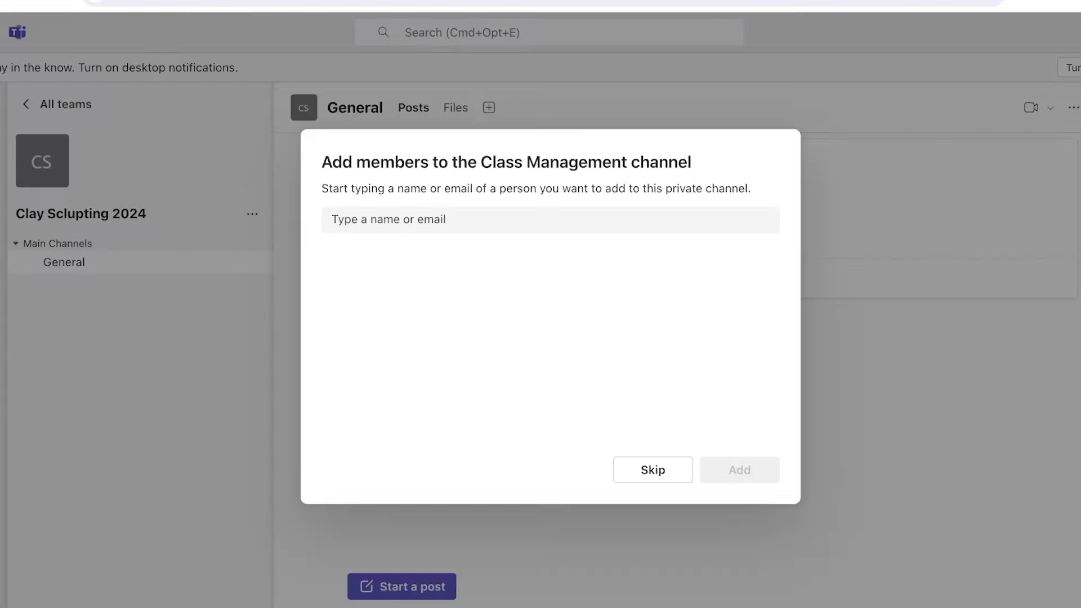
click(652, 469)
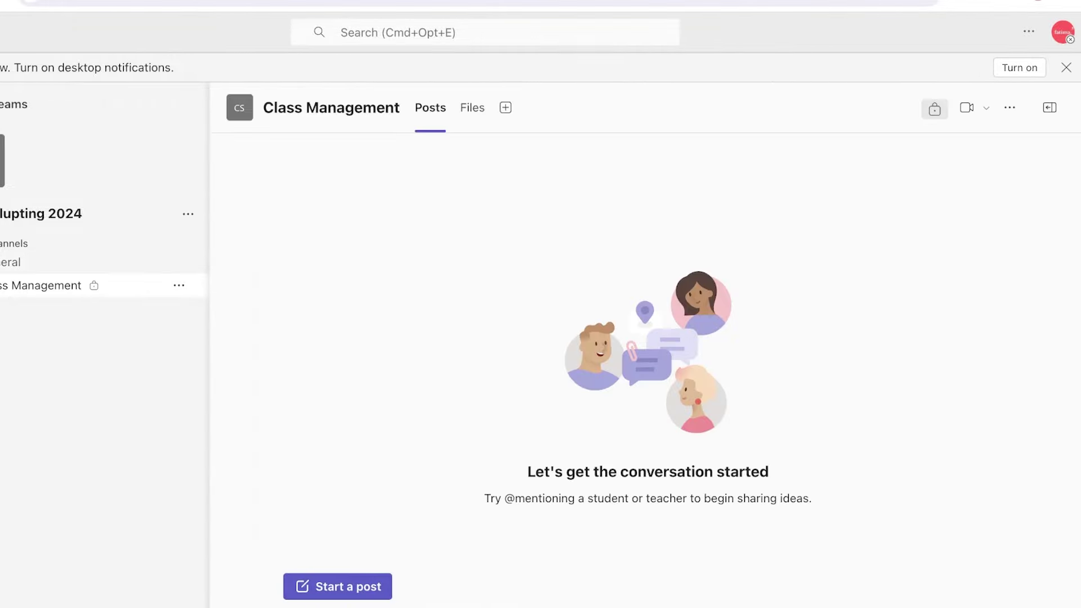
- Start a post in the Class Management channel with the subject "Classs Schedule" and insert a Loop kanban board
click(337, 586)
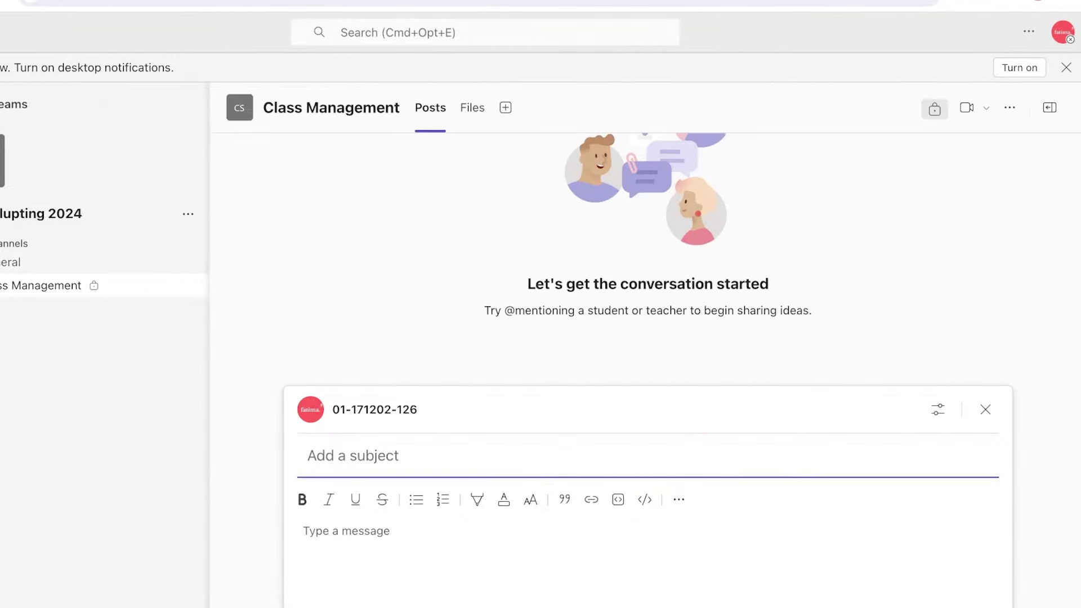
click(352, 456)
click(346, 531)
click(352, 401)
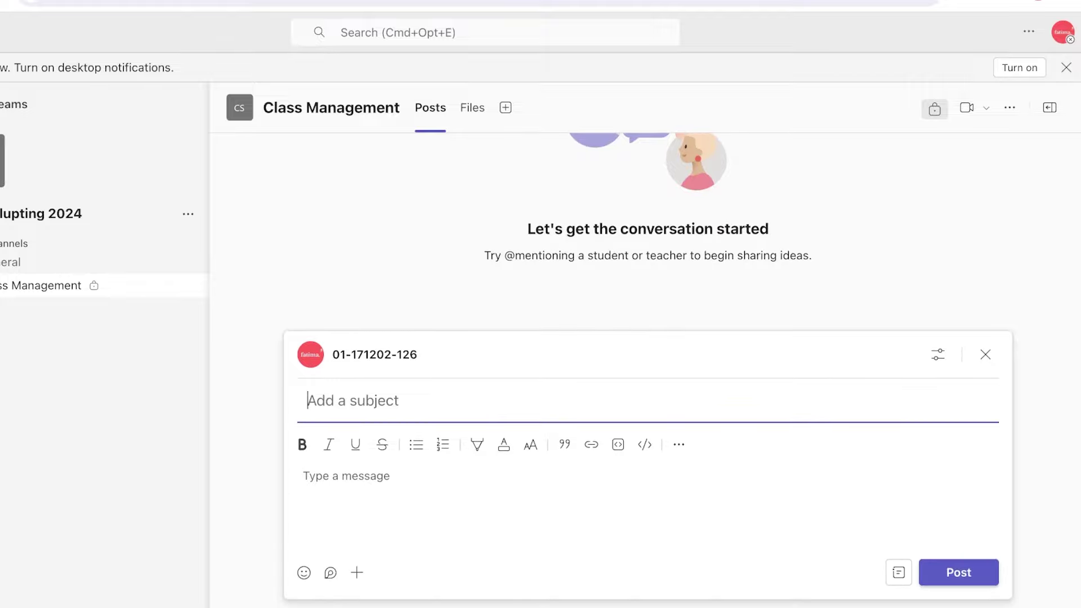
text(Classs Schedule)
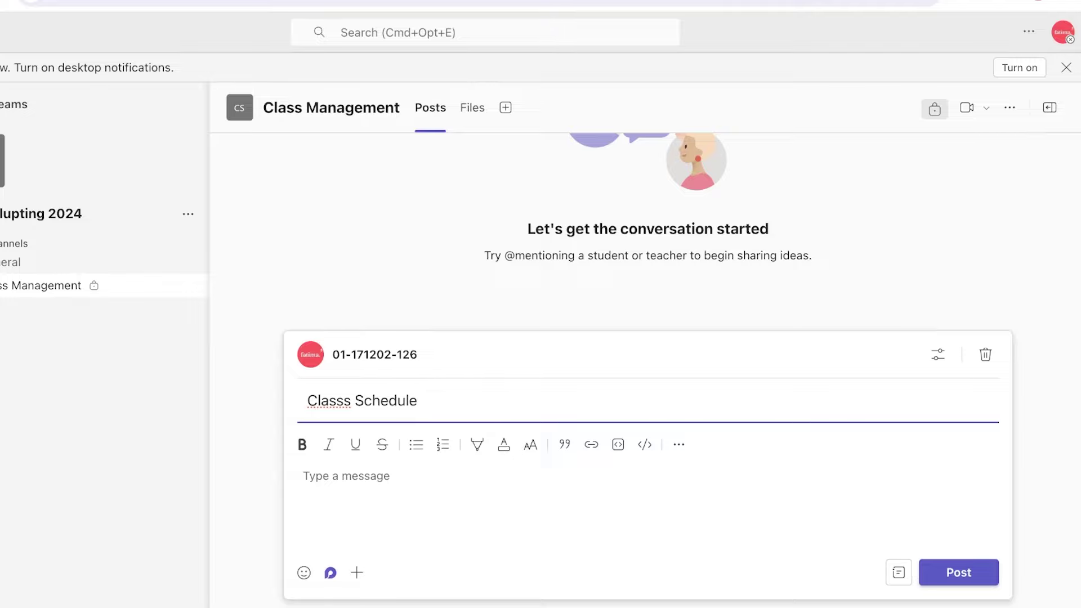
click(331, 572)
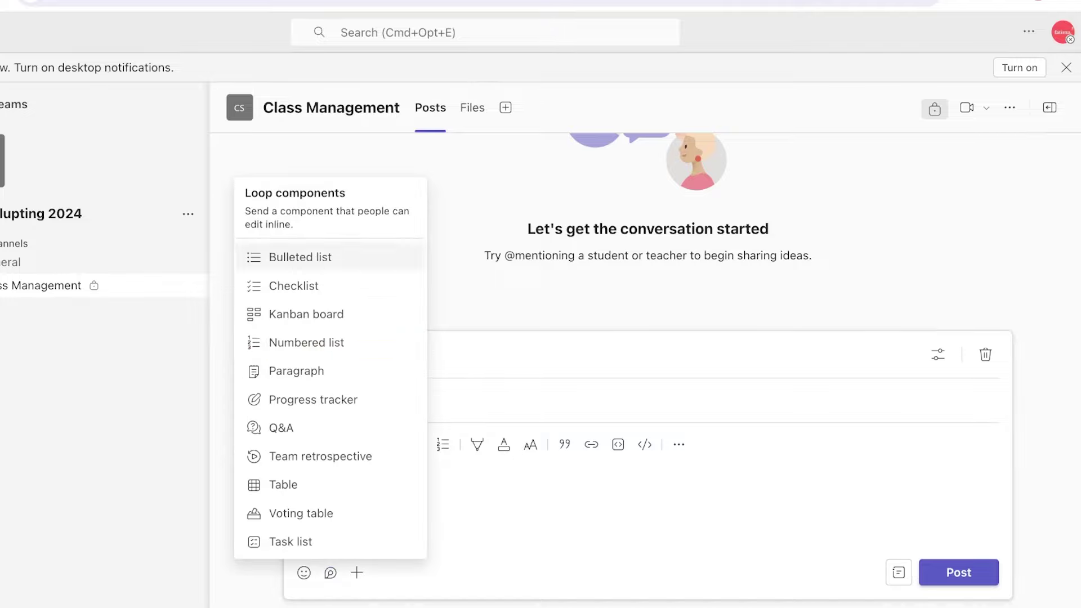
click(306, 314)
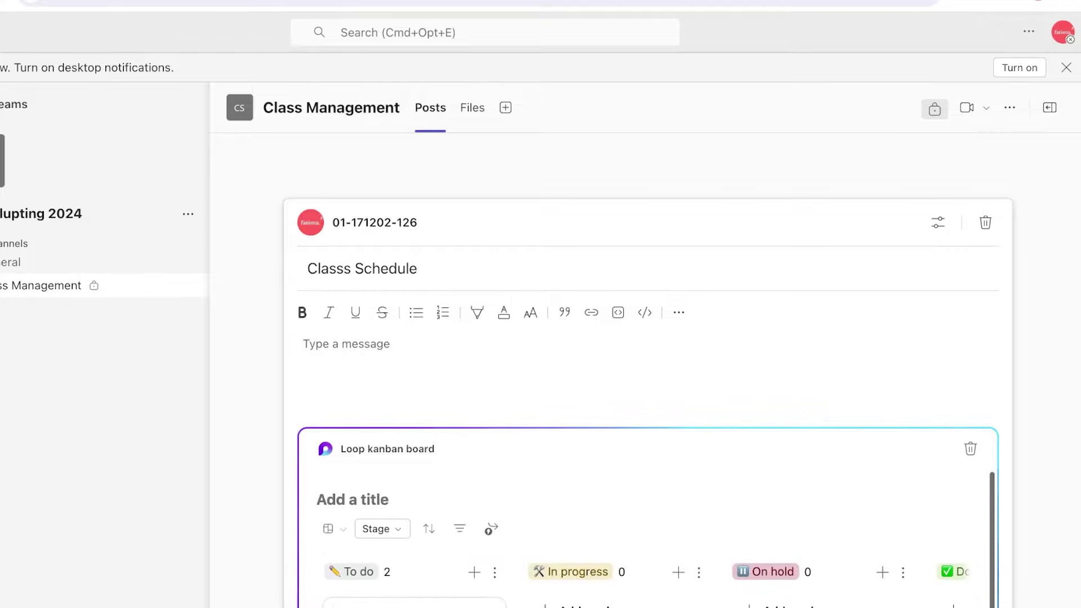
scroll(647, 394, down, 3)
click(351, 370)
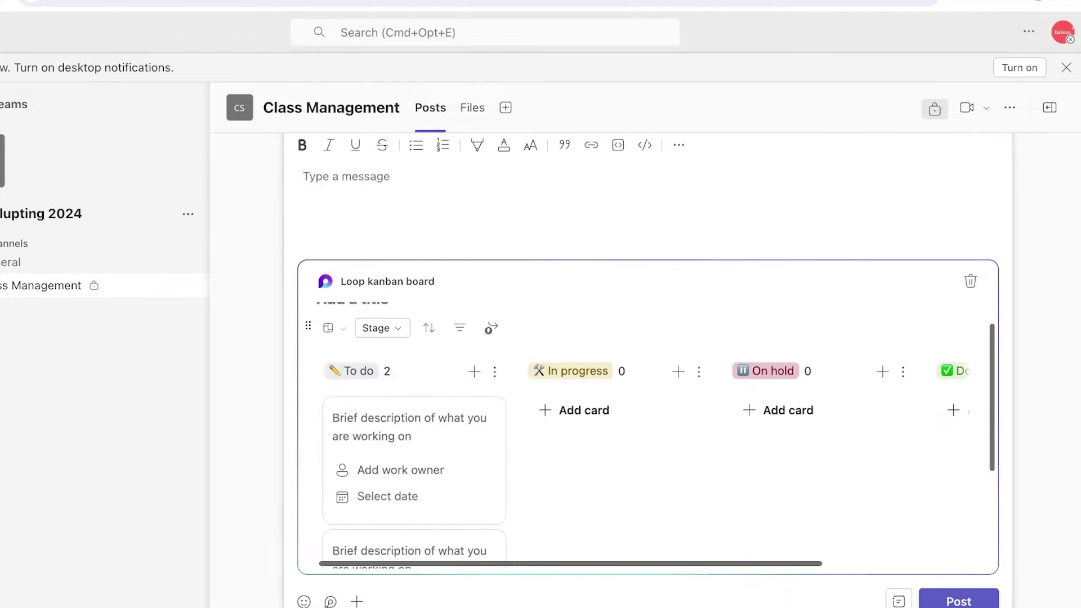
click(351, 371)
text(Planned)
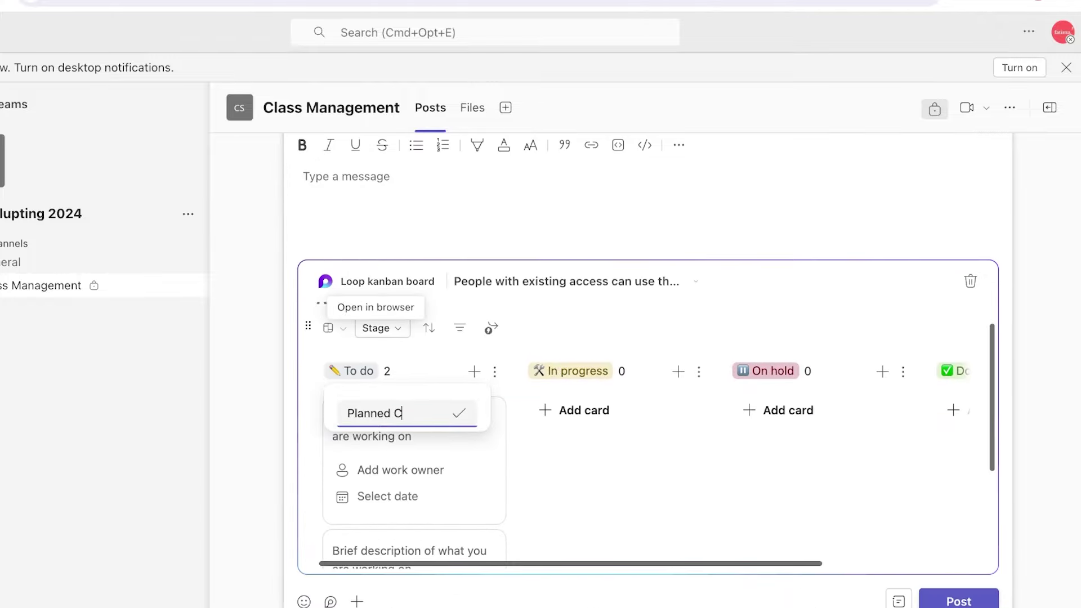
- Rename the kanban board's In progress column to "Planned Classes"
key(Tab)
text(Pl)
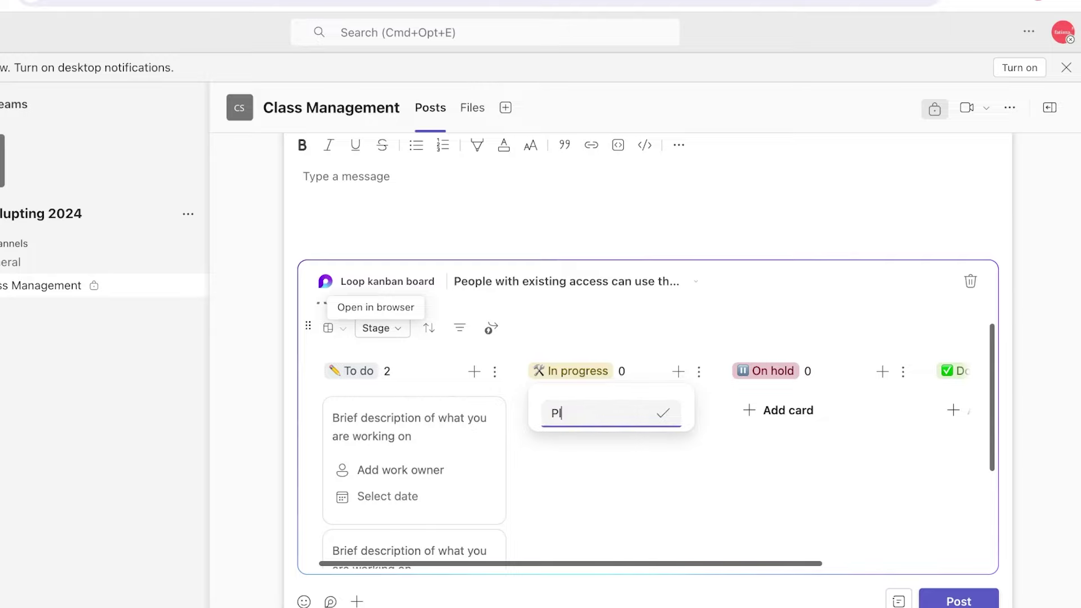
text(anned Classes)
key(Return)
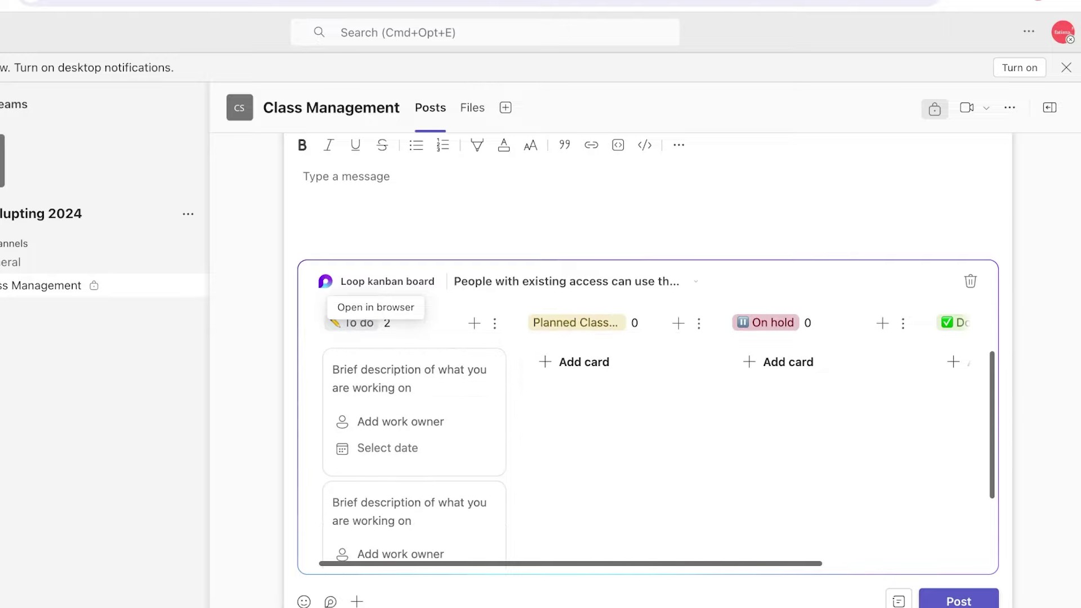
click(765, 323)
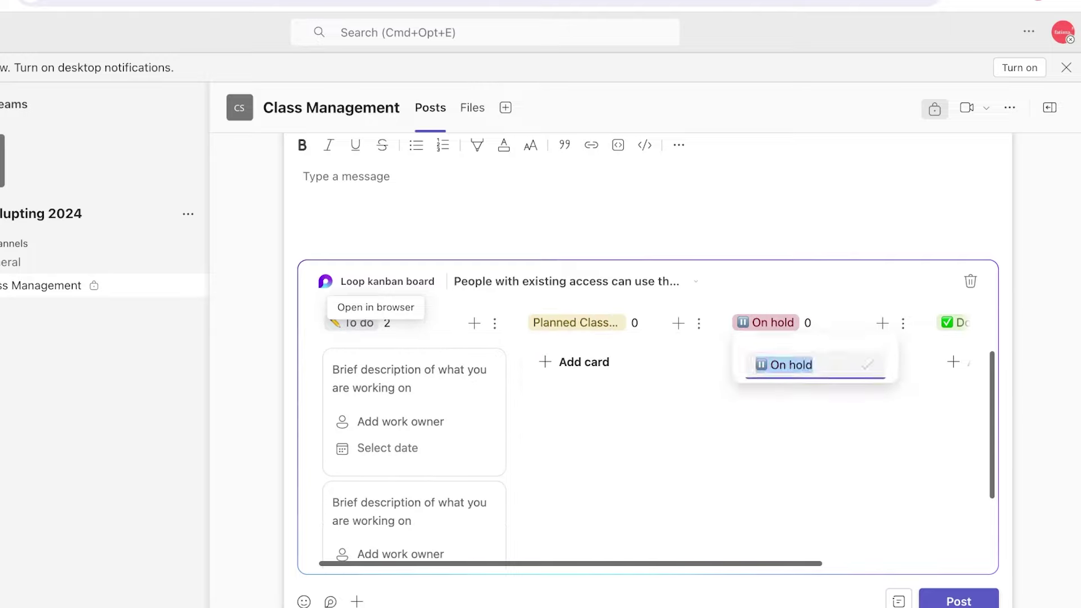
text(In progre)
key(Escape)
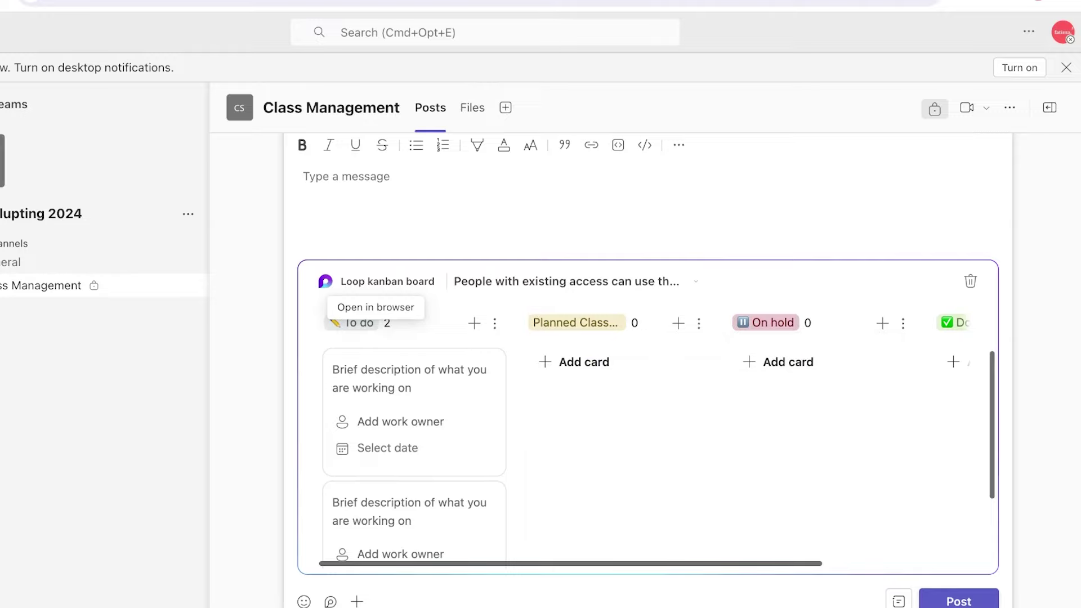
- Rename the kanban board's On hold column to "In progress"
click(765, 323)
text(In pro)
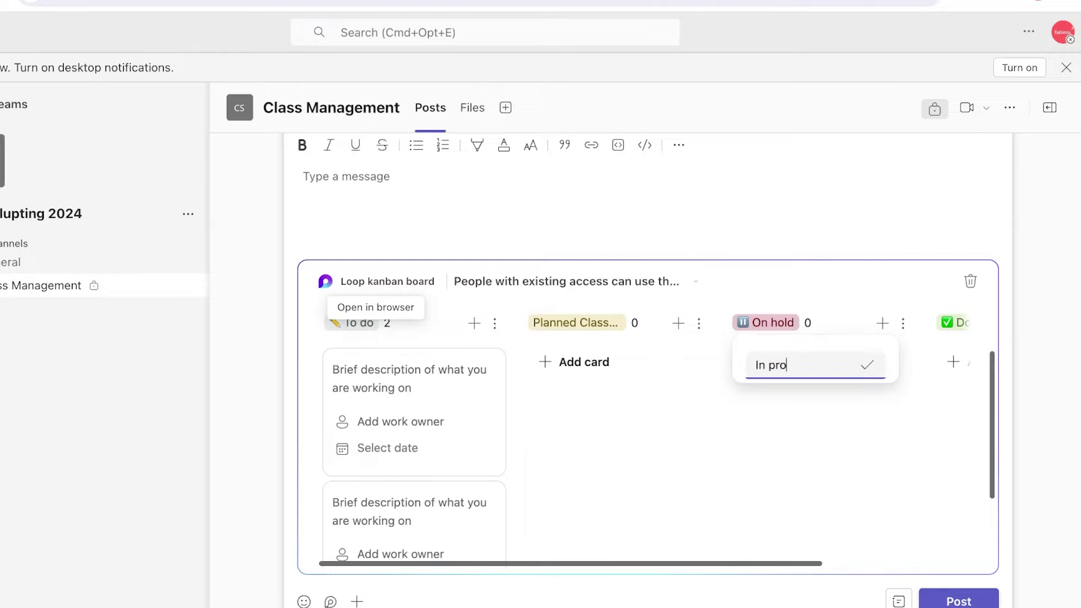
text(gress)
click(867, 364)
- Rename the kanban board's Done column to "Completed class skills"
click(953, 323)
text(A)
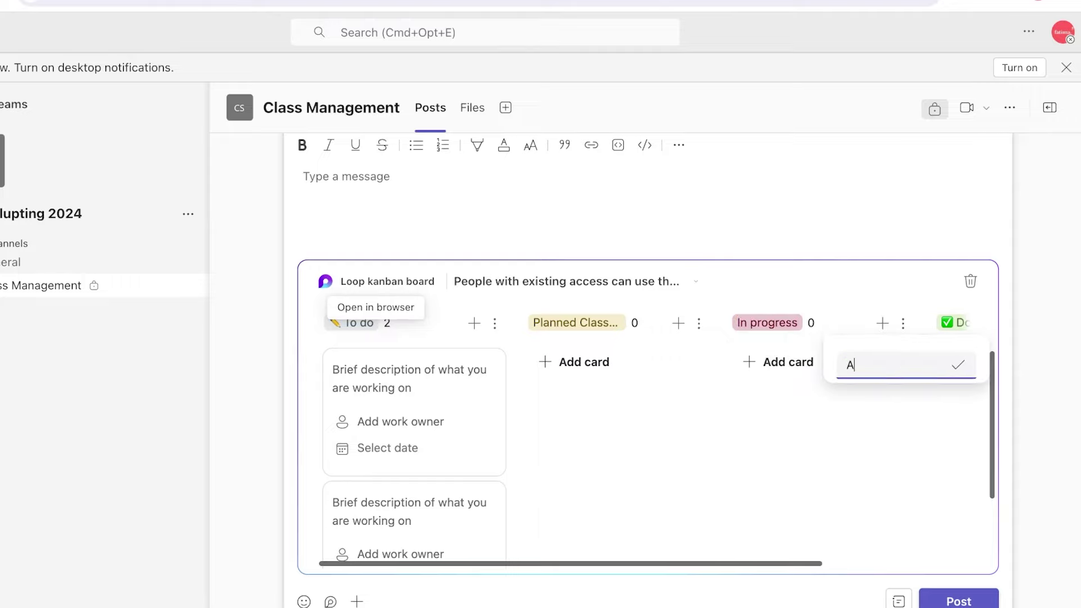
key(BackSpace)
text(Completed class skills)
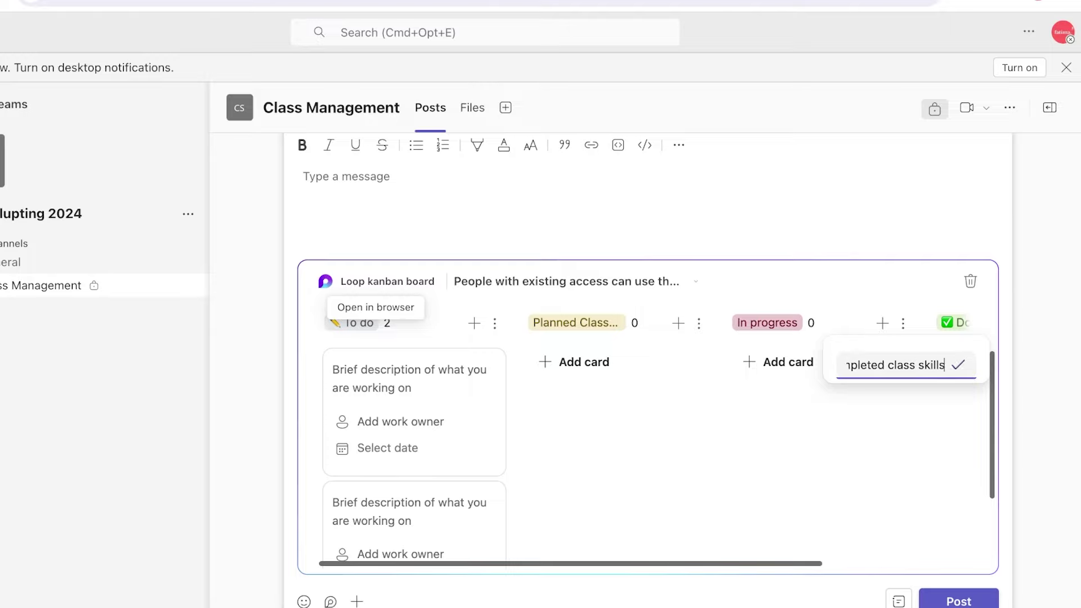
key(Return)
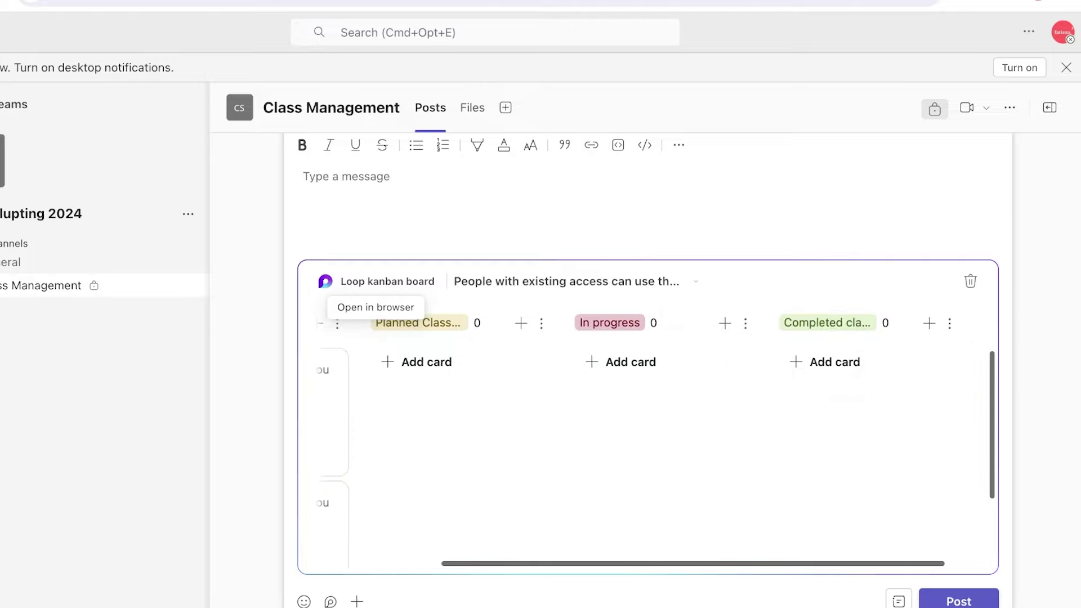
scroll(486, 371, left, 5)
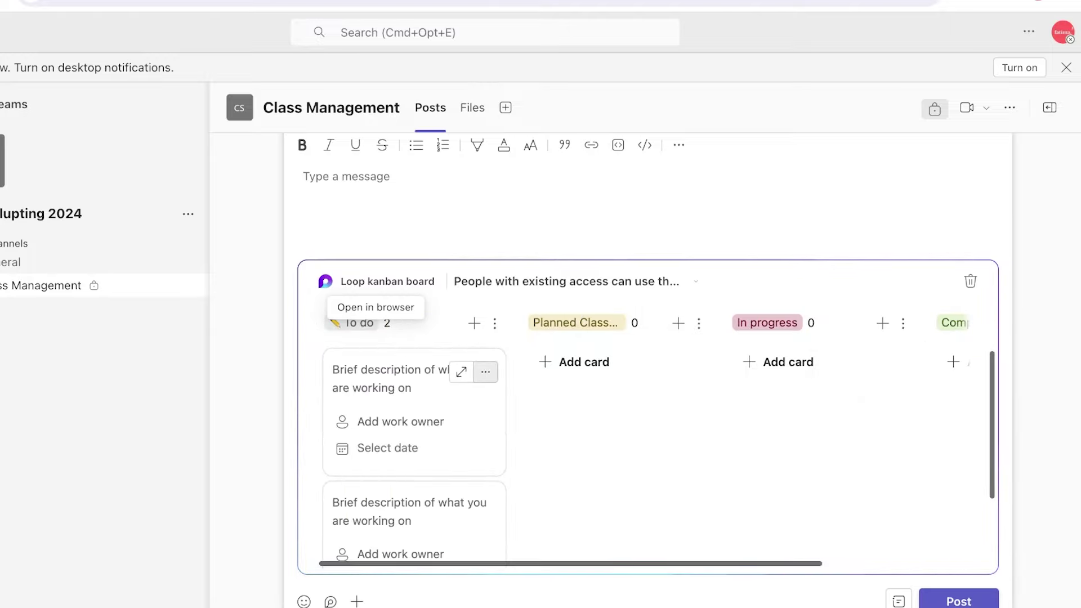
- Delete both placeholder cards from the kanban board's To do column
click(486, 371)
key(Down)
key(Down)
click(541, 526)
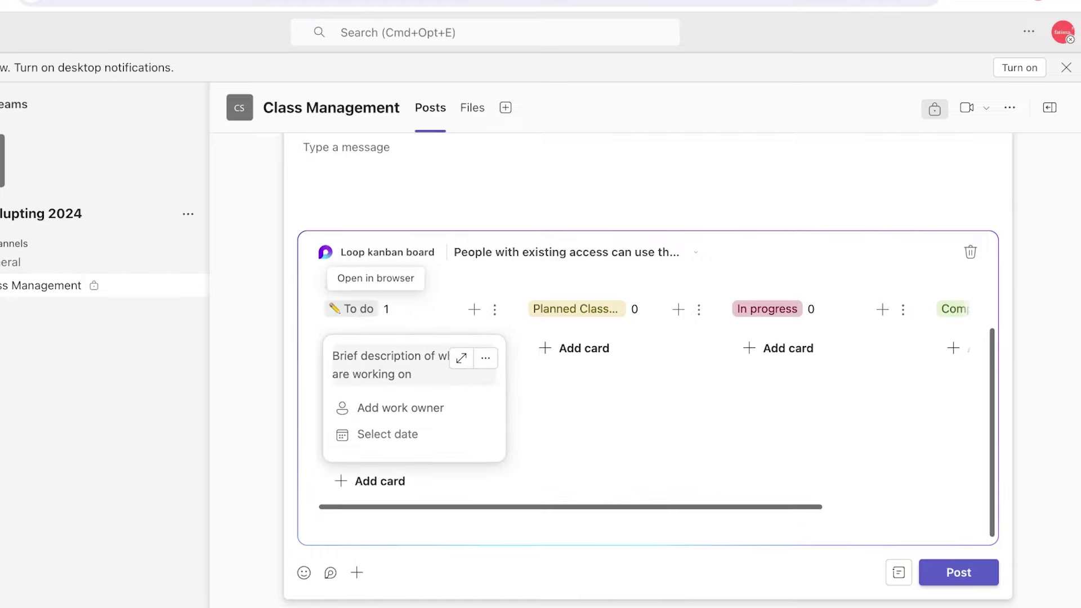
click(485, 342)
key(Down)
key(Down)
key(Down)
key(Return)
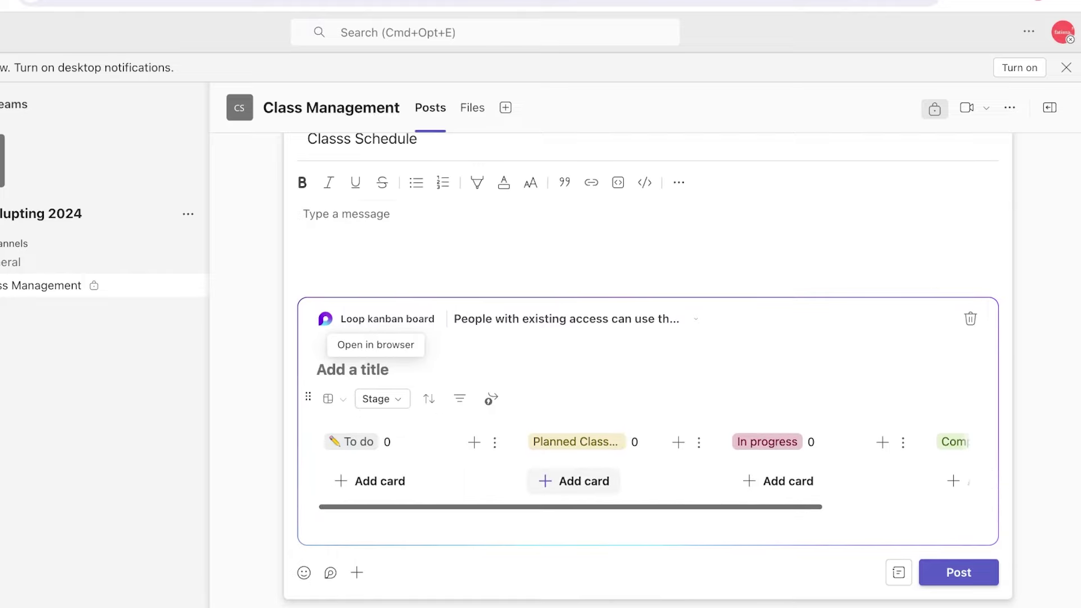
- Add a card titled "Clay teachniques class" to the Planned Classes column and try to assign it a work owner
click(573, 480)
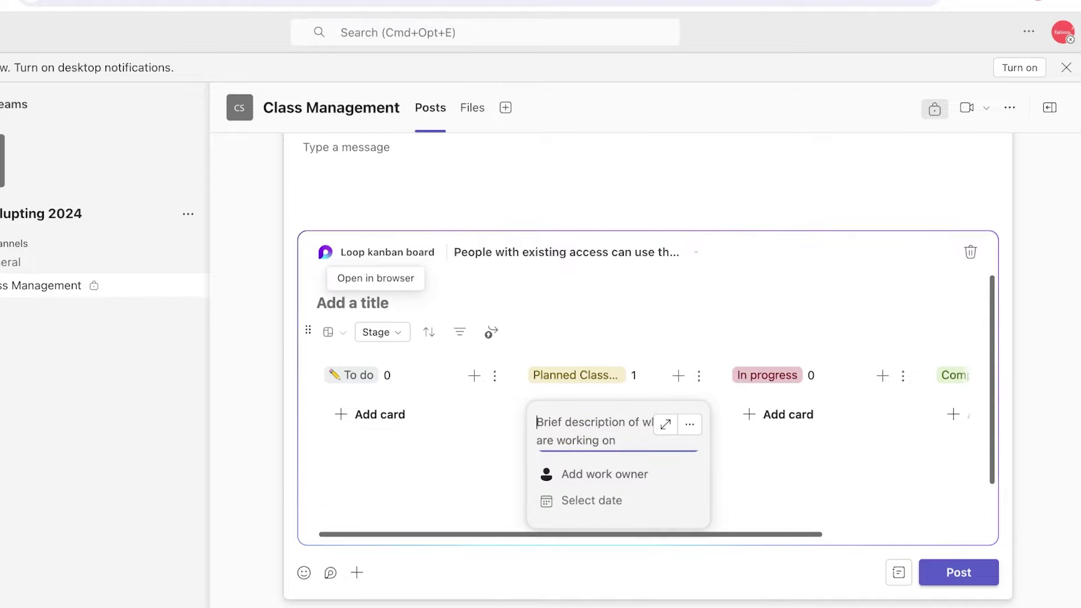
text(Clay )
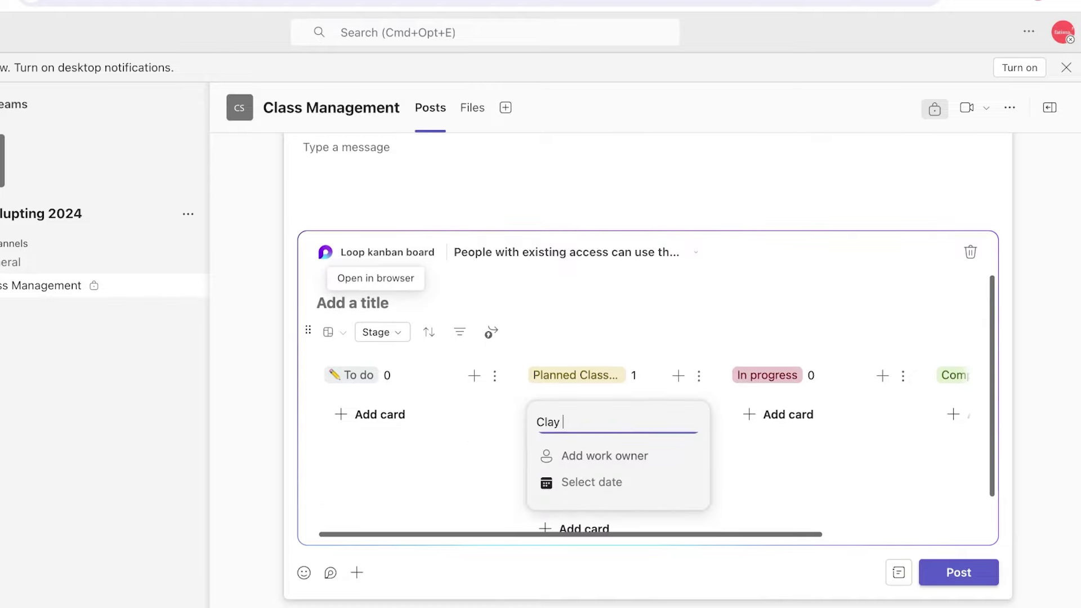
text(teachniques class)
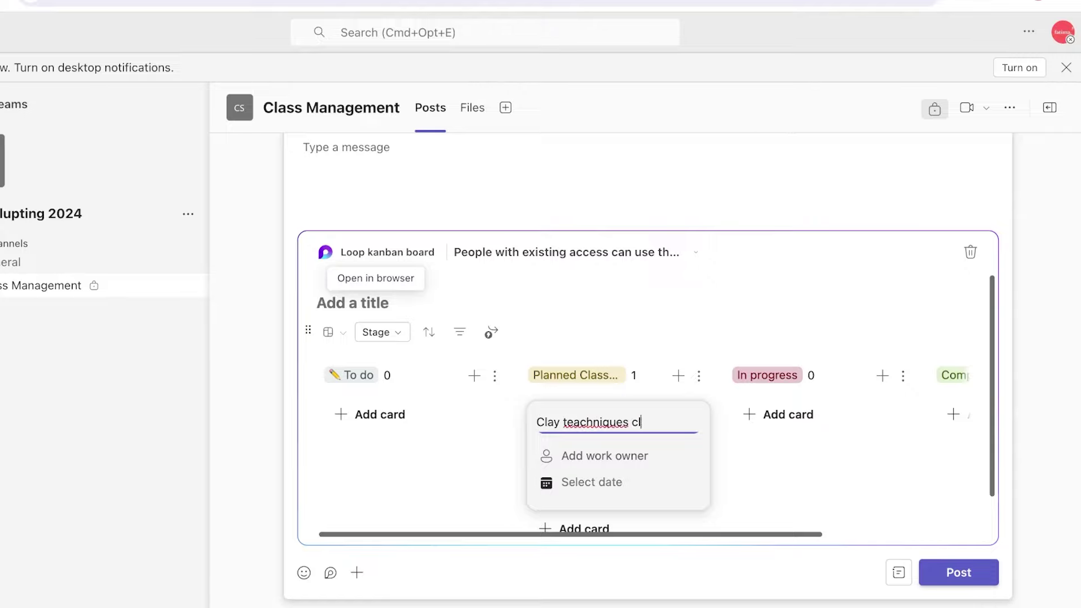
click(604, 455)
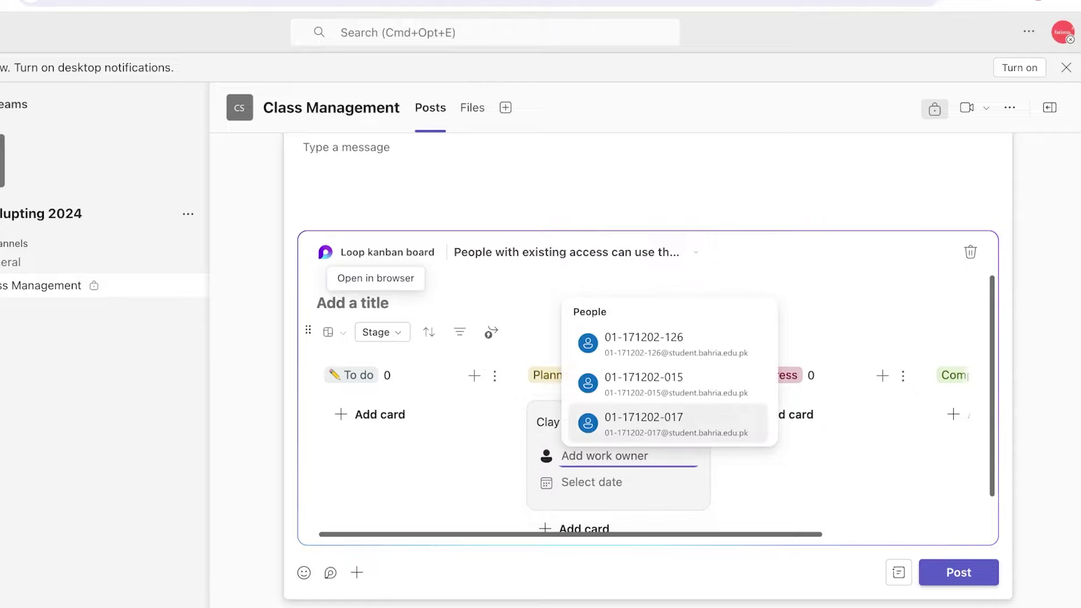
click(668, 343)
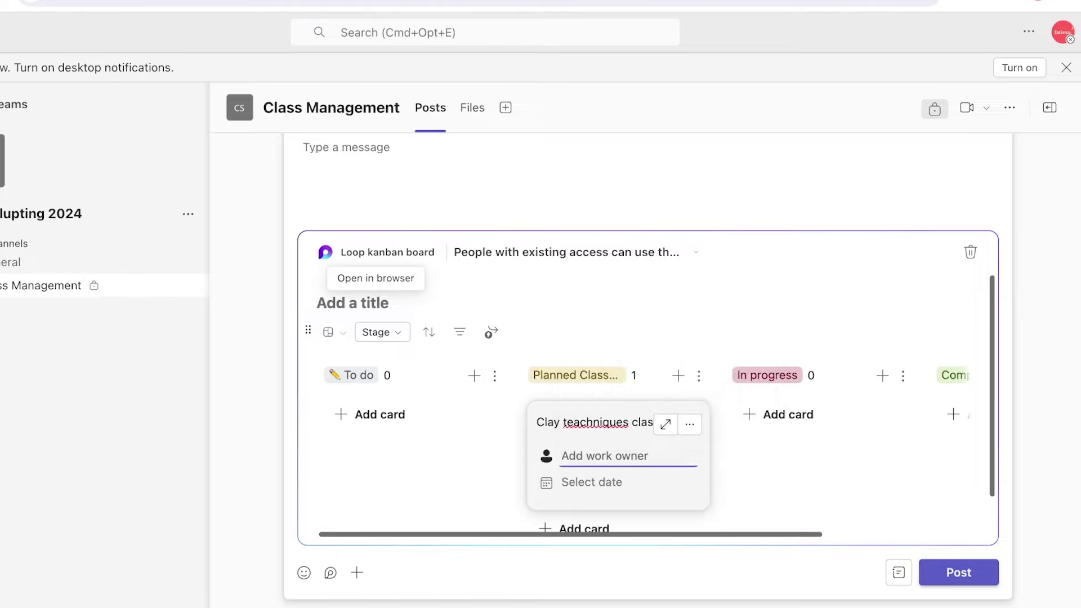
- Set the clay class card's date to Wed, 10 Jul and publish the kanban board post in the channel
key(Tab)
key(Tab)
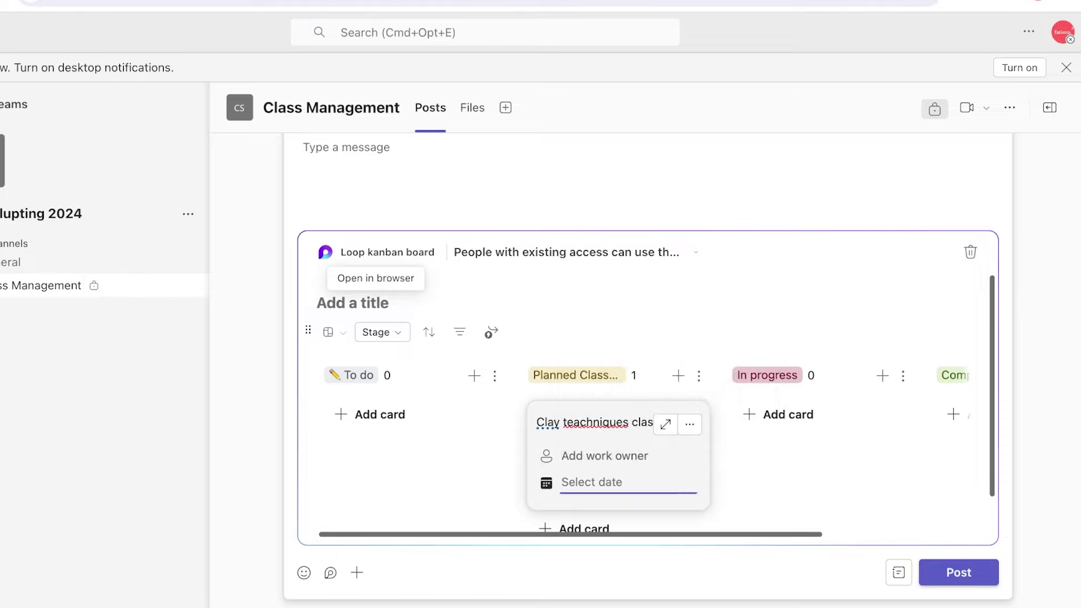
key(Return)
click(774, 406)
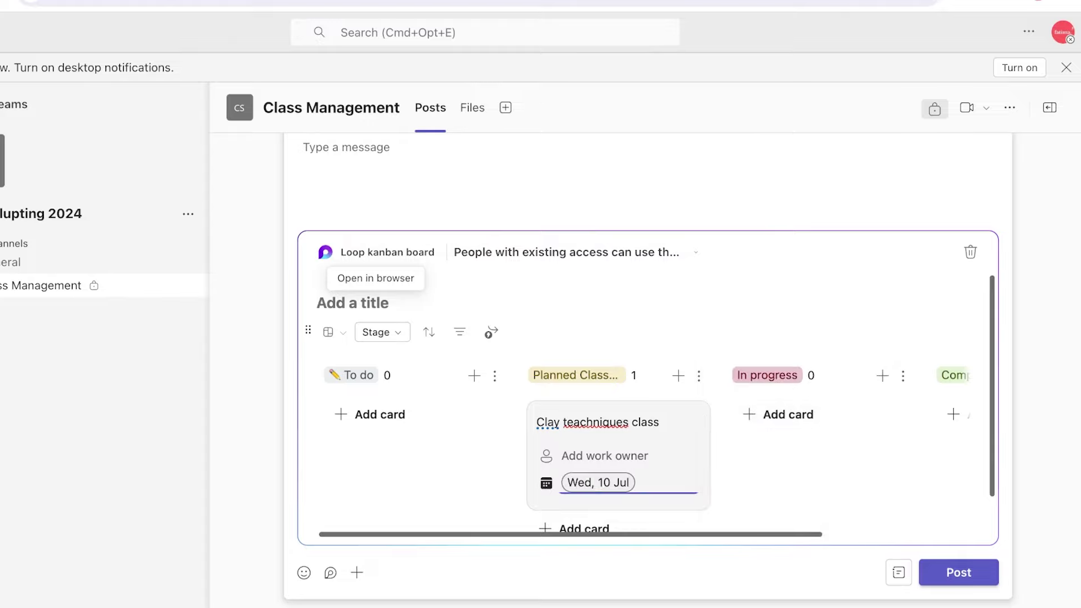
scroll(647, 406, down, 1)
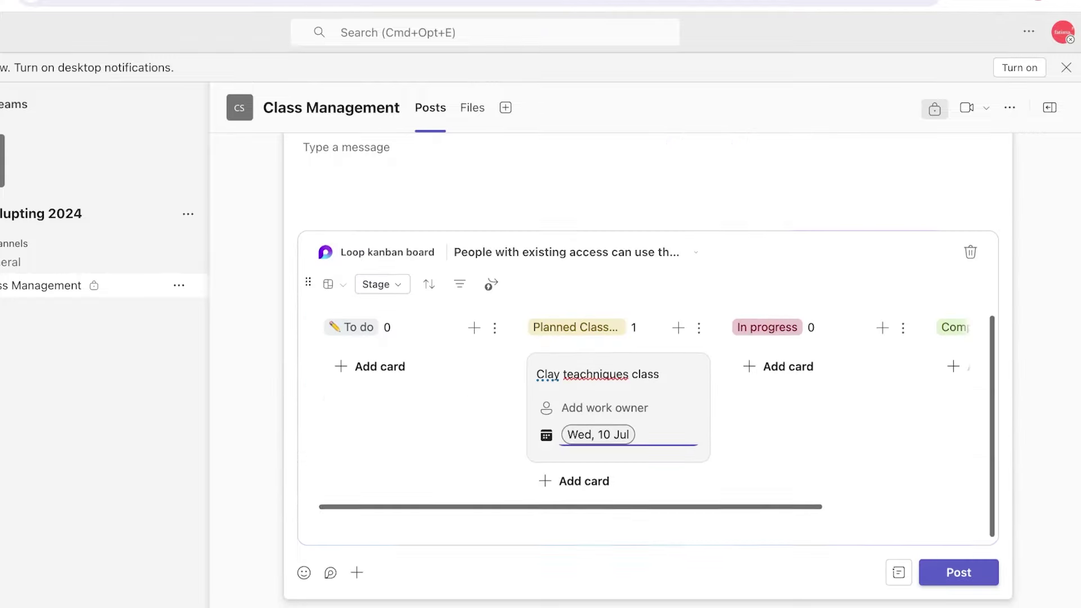
click(957, 572)
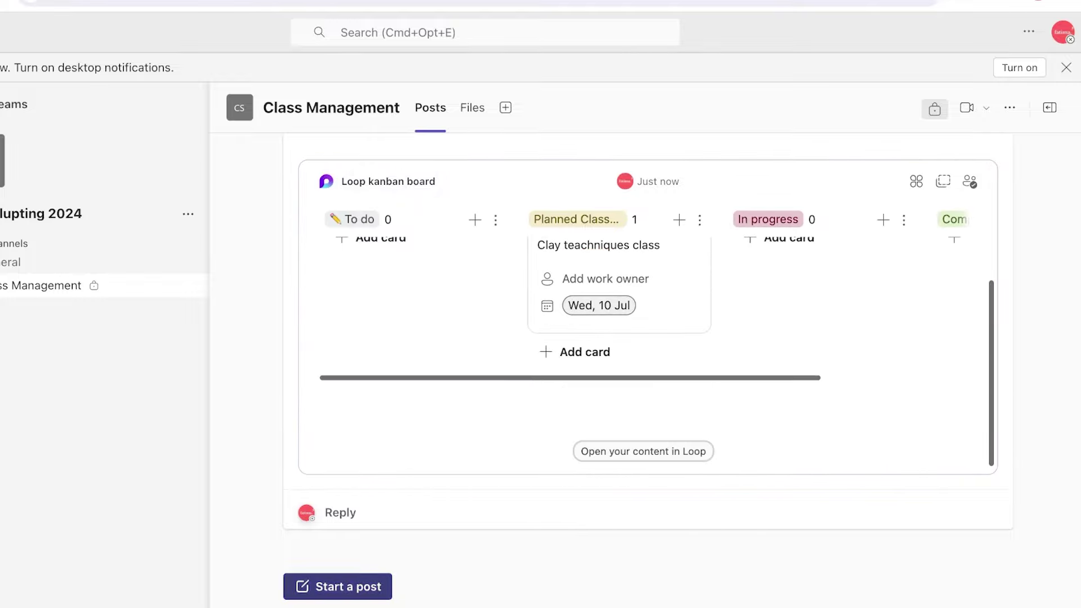
- Examine the Loop component types available for a new channel post, and discard the empty draft
click(337, 586)
click(330, 572)
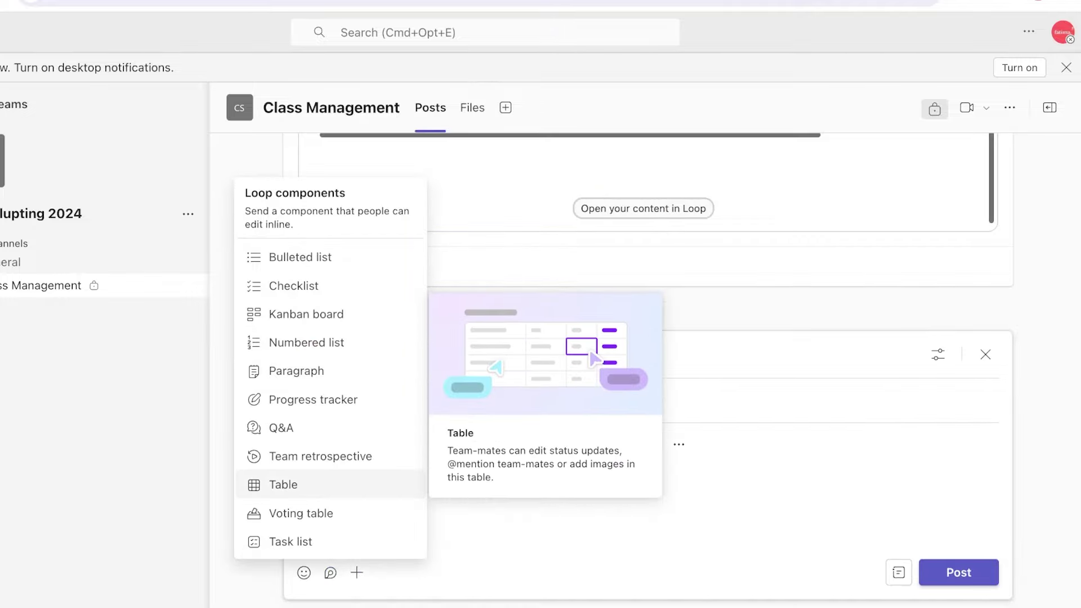
key(Up)
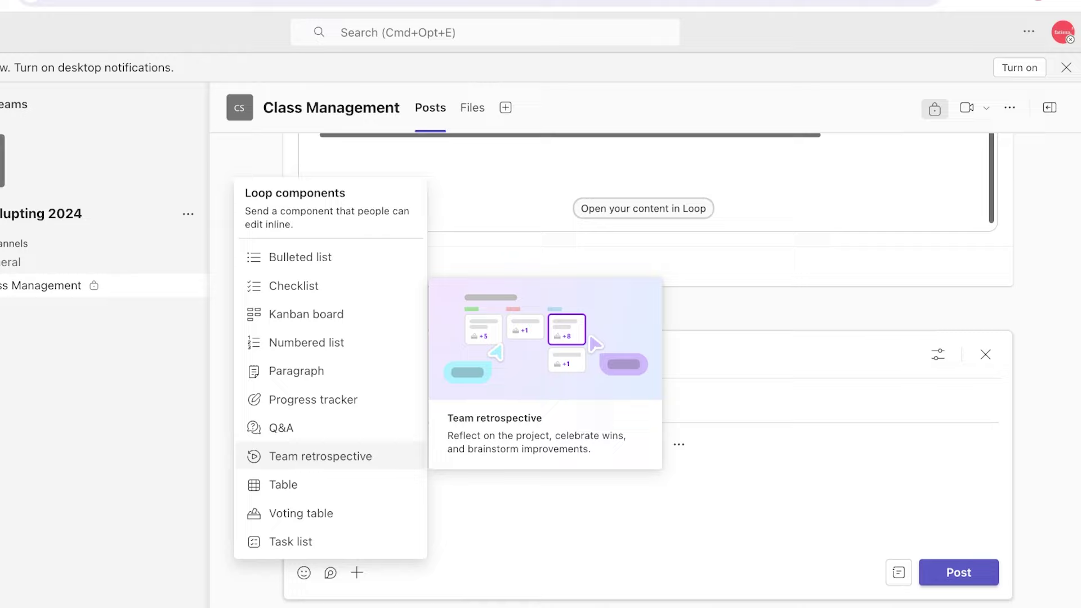
key(Up)
key(Up)
key(Up)
key(Up)
key(Up)
key(Up)
key(Up)
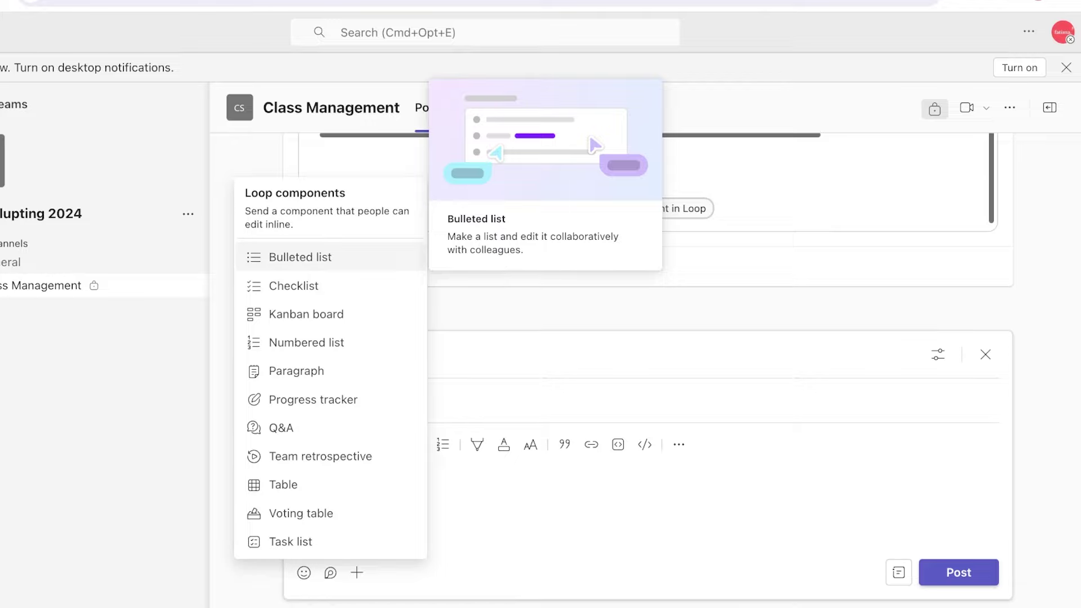
key(Escape)
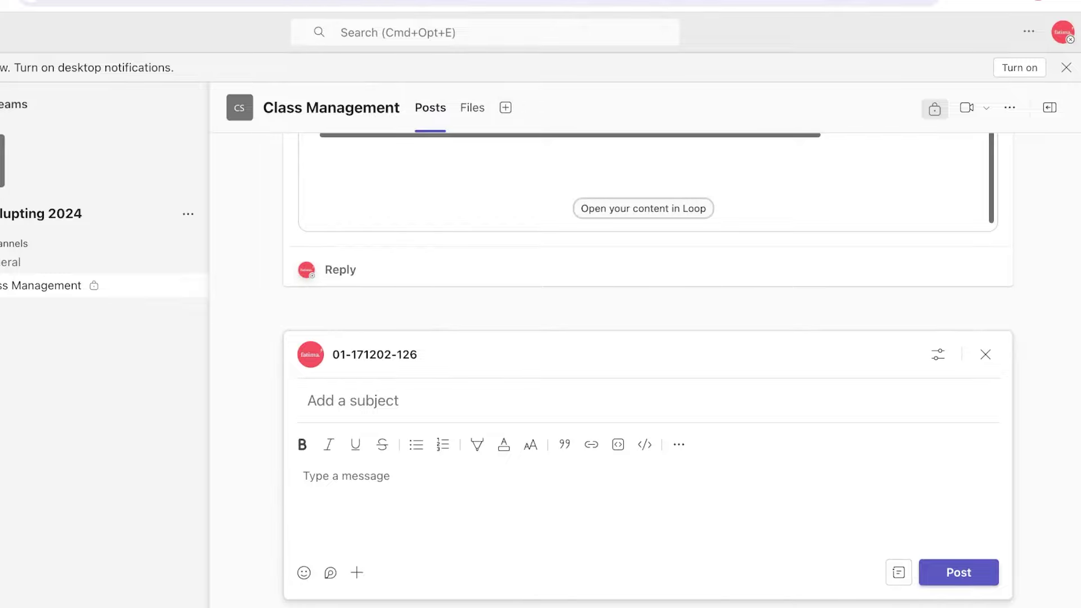
click(985, 354)
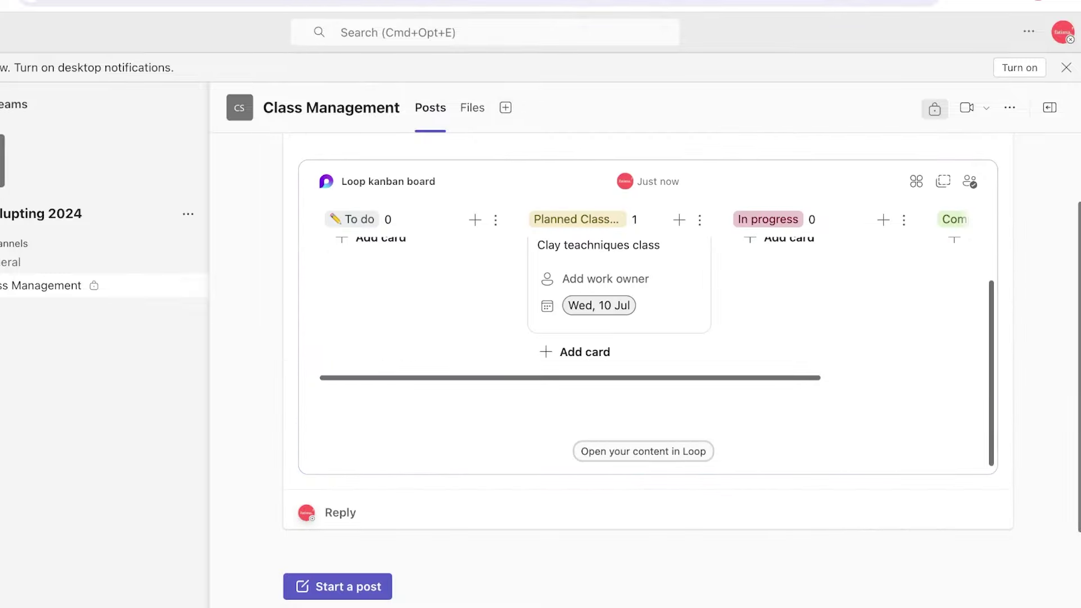
- View the Assignments, Calls, OneDrive and Calendar sections one after another
click(19, 242)
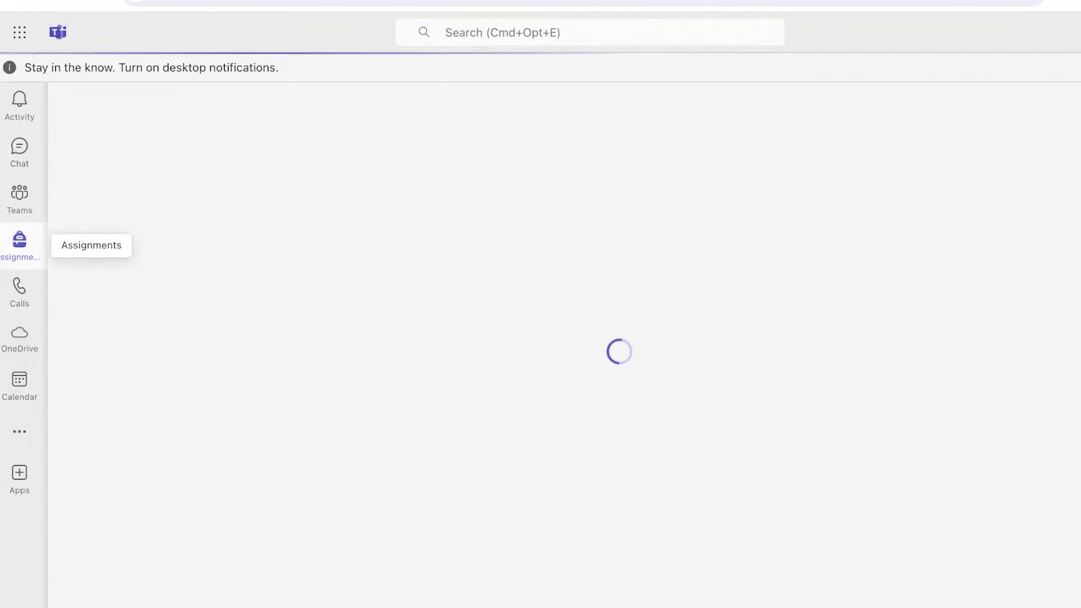
click(20, 290)
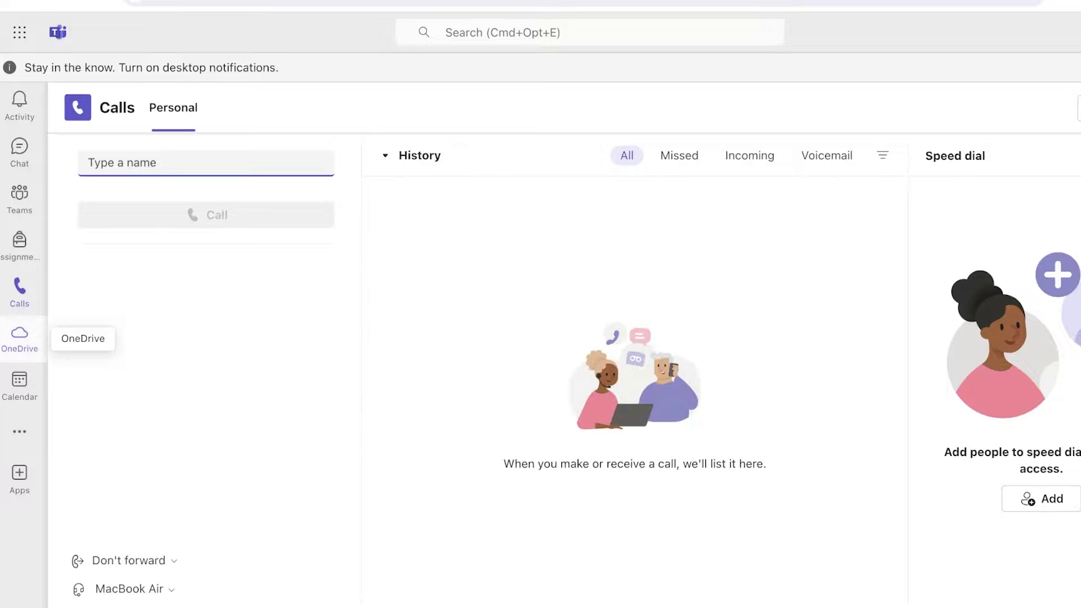
click(19, 336)
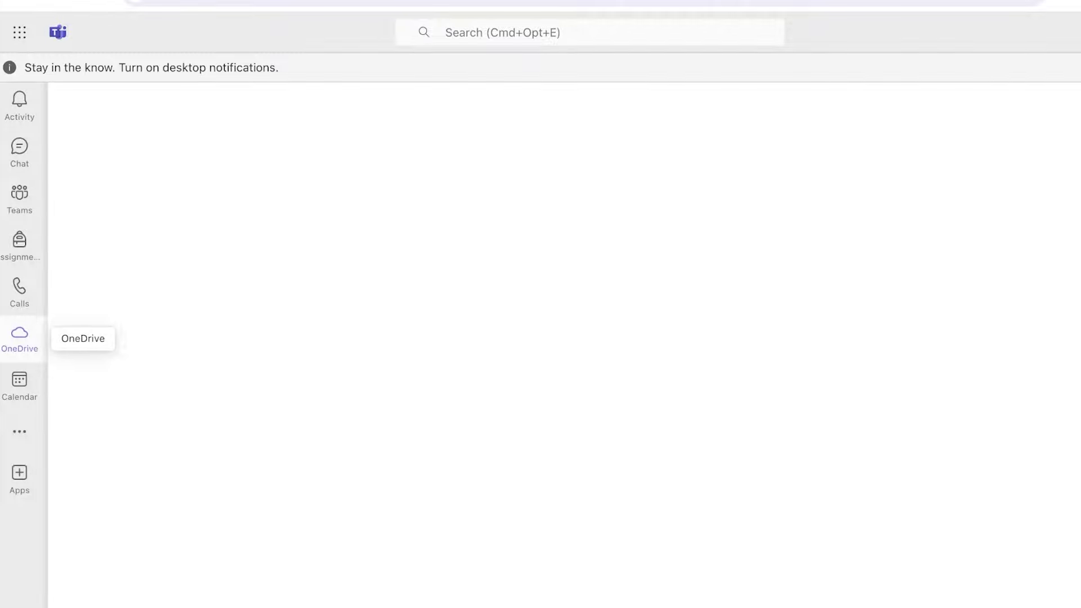
click(19, 382)
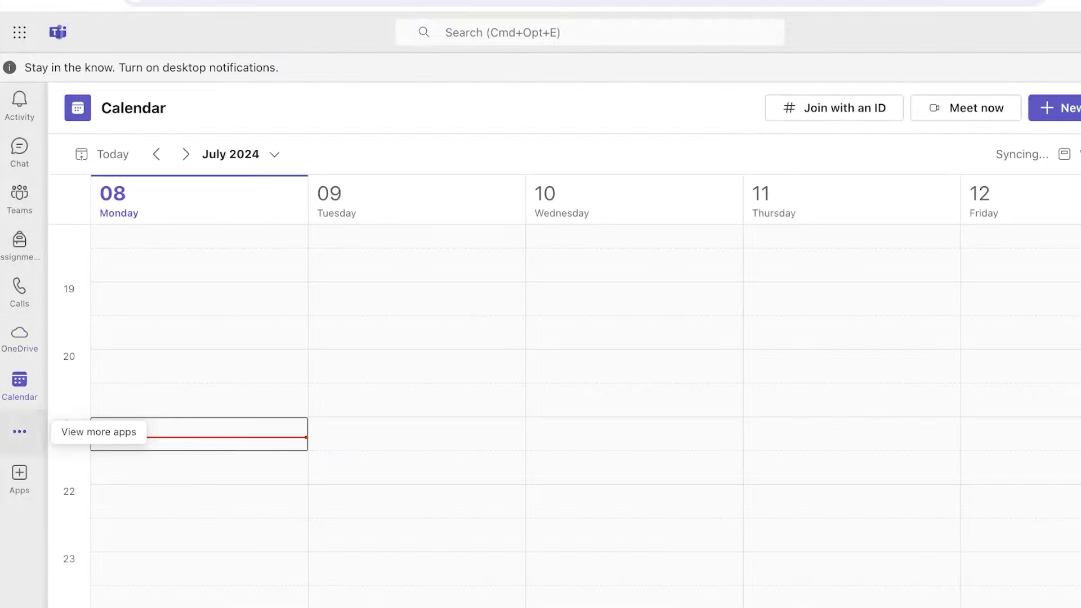
- Look through the list of additional Teams apps and open the Meet app
click(19, 432)
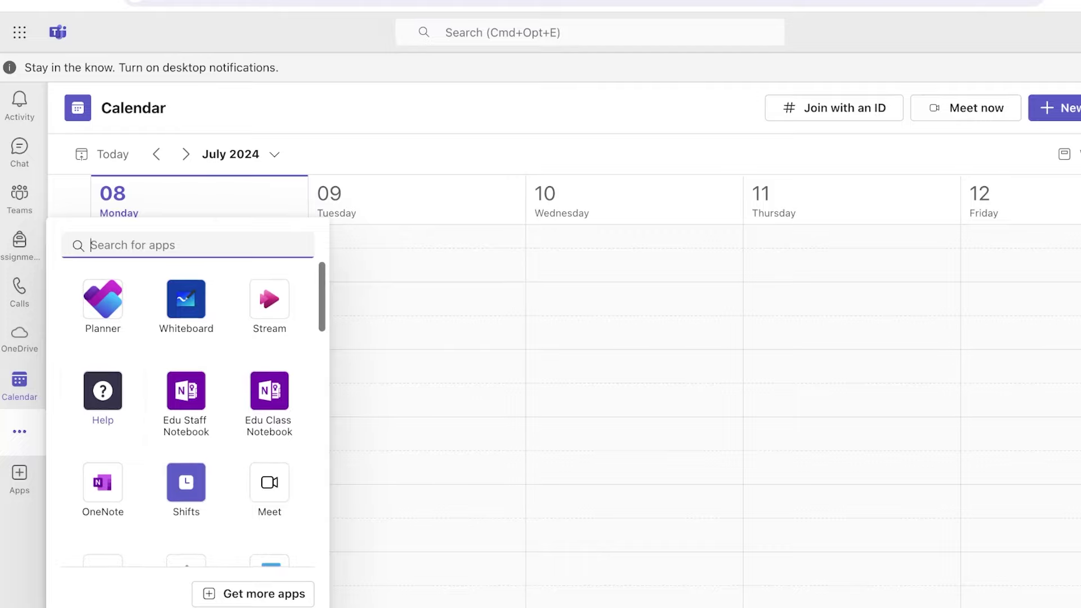
scroll(102, 383, down, 1)
scroll(103, 352, up, 1)
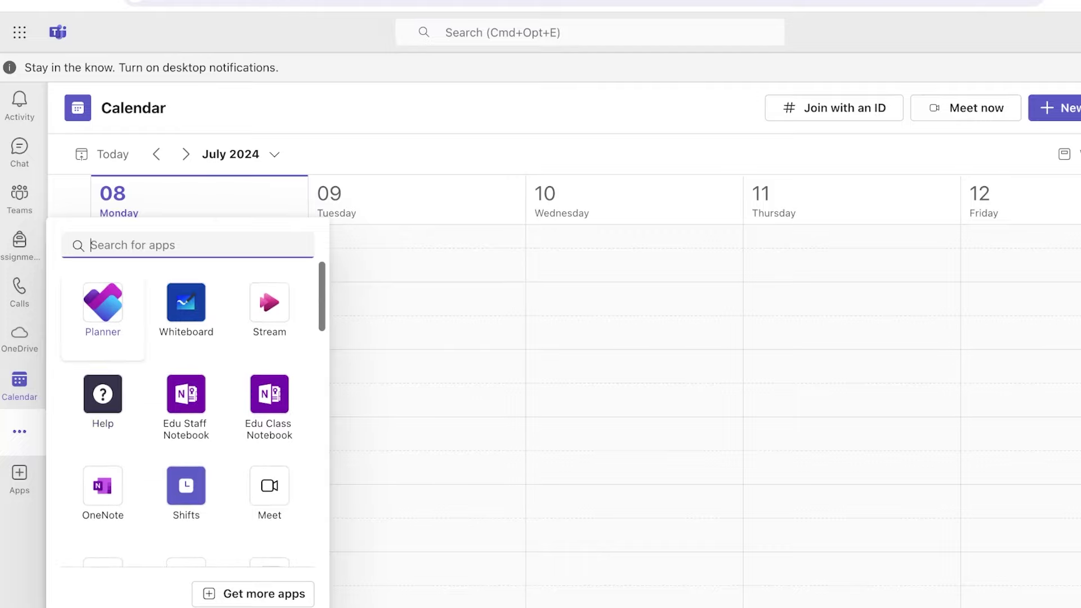
scroll(185, 394, down, 5)
scroll(186, 394, down, 6)
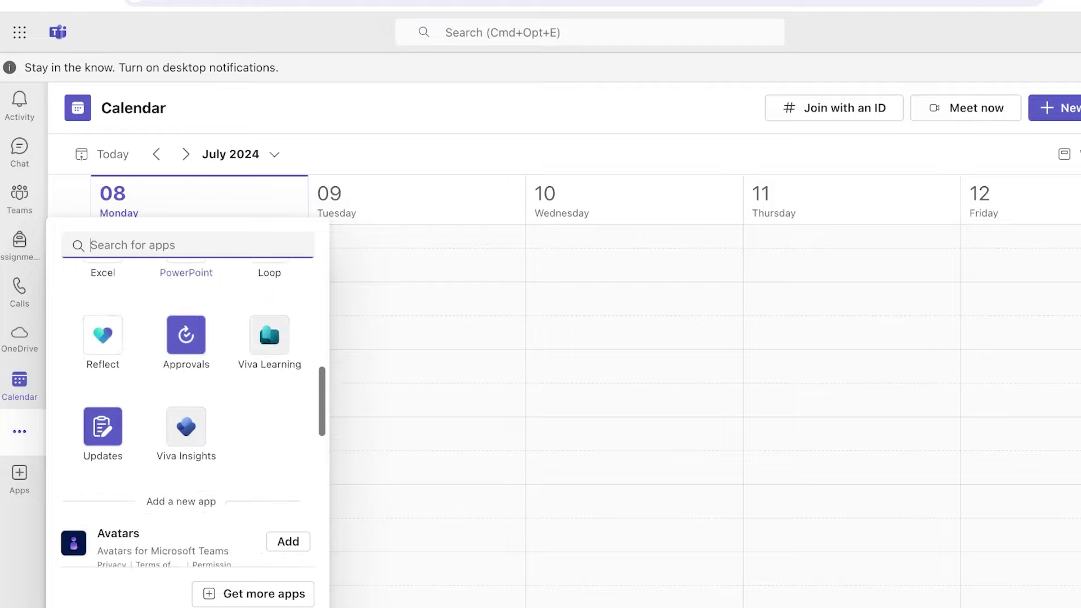
scroll(185, 394, down, 4)
scroll(186, 395, up, 6)
scroll(185, 394, up, 6)
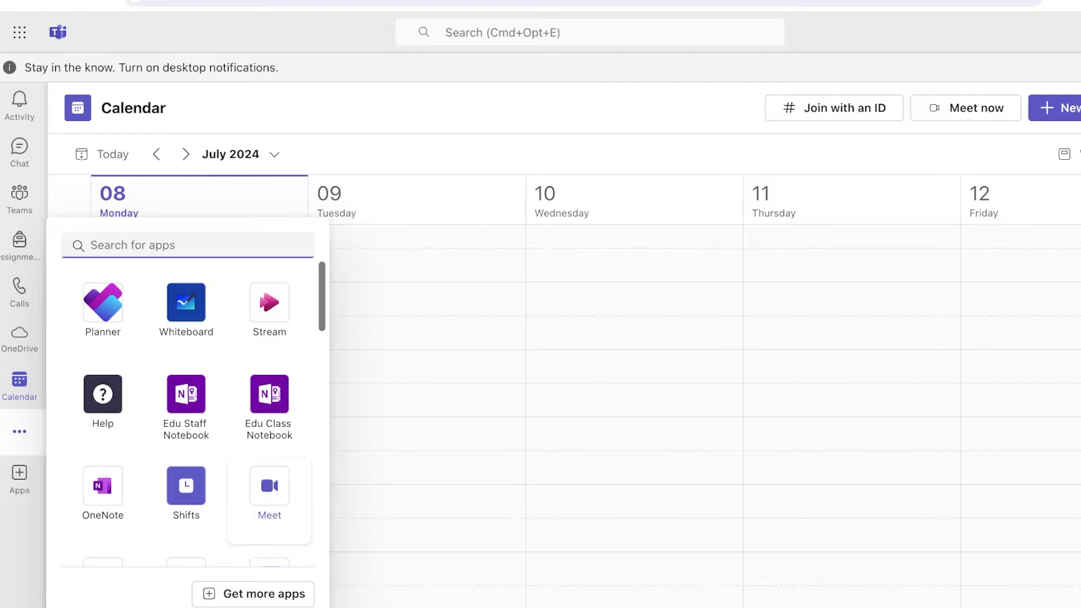
click(269, 495)
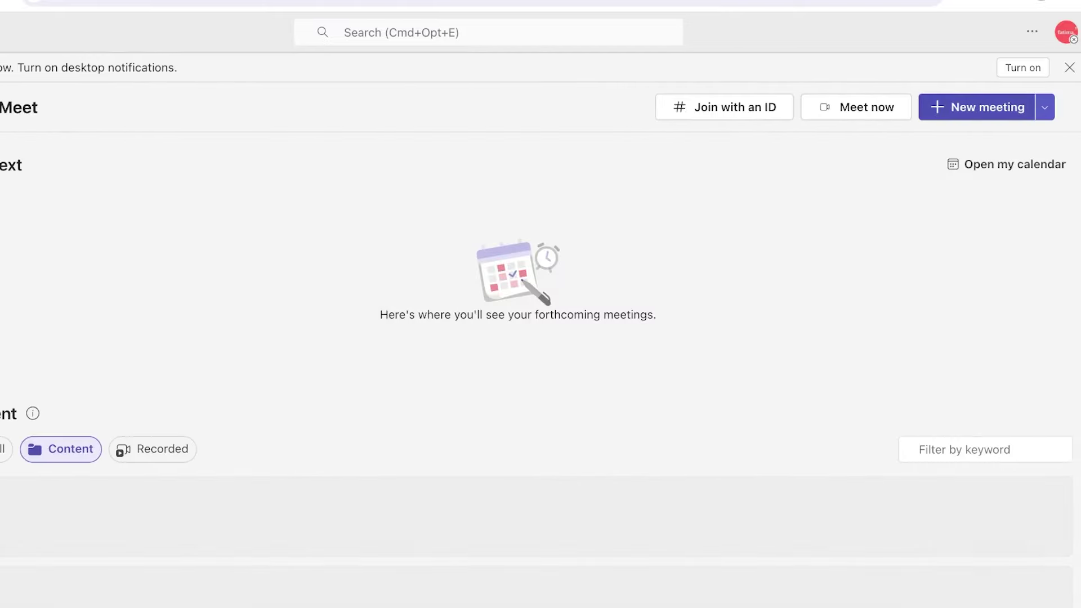
- Examine the new meeting form with its Scheduling Assistant and the available meeting templates, without scheduling anything
click(976, 107)
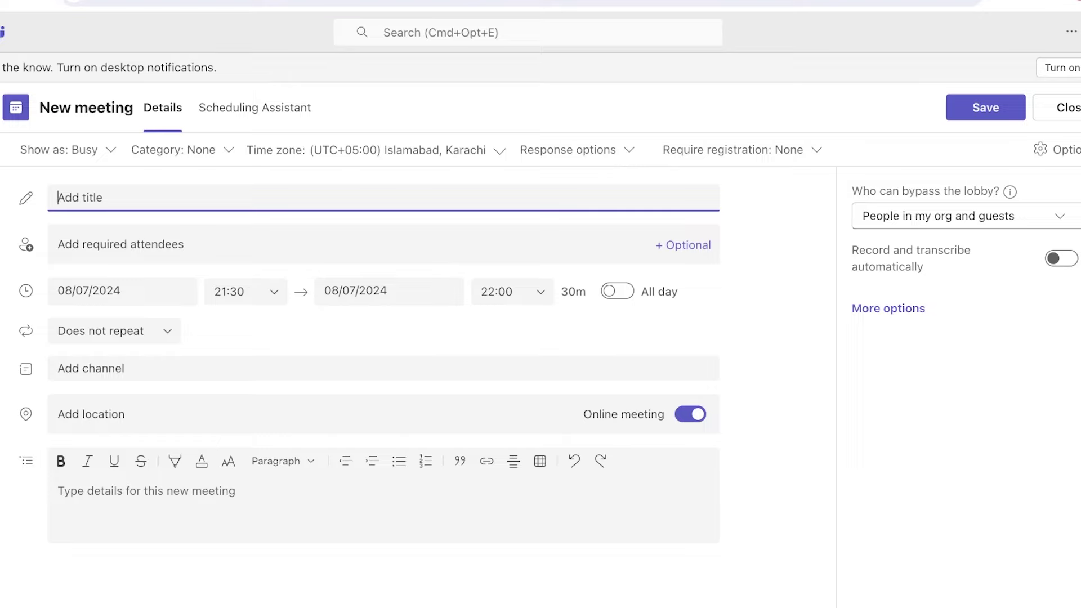
click(255, 108)
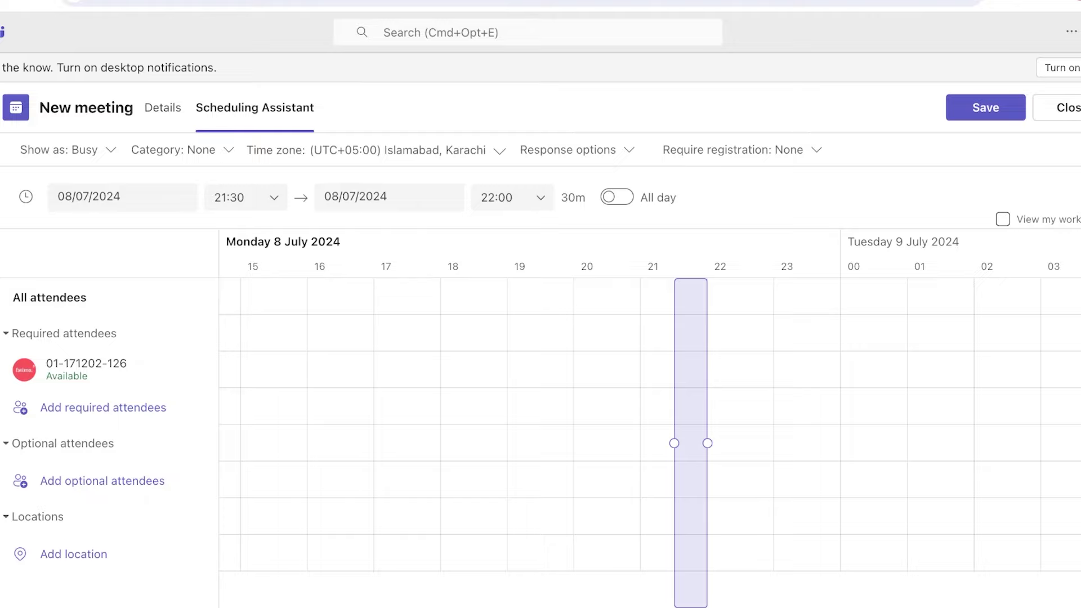
click(1057, 107)
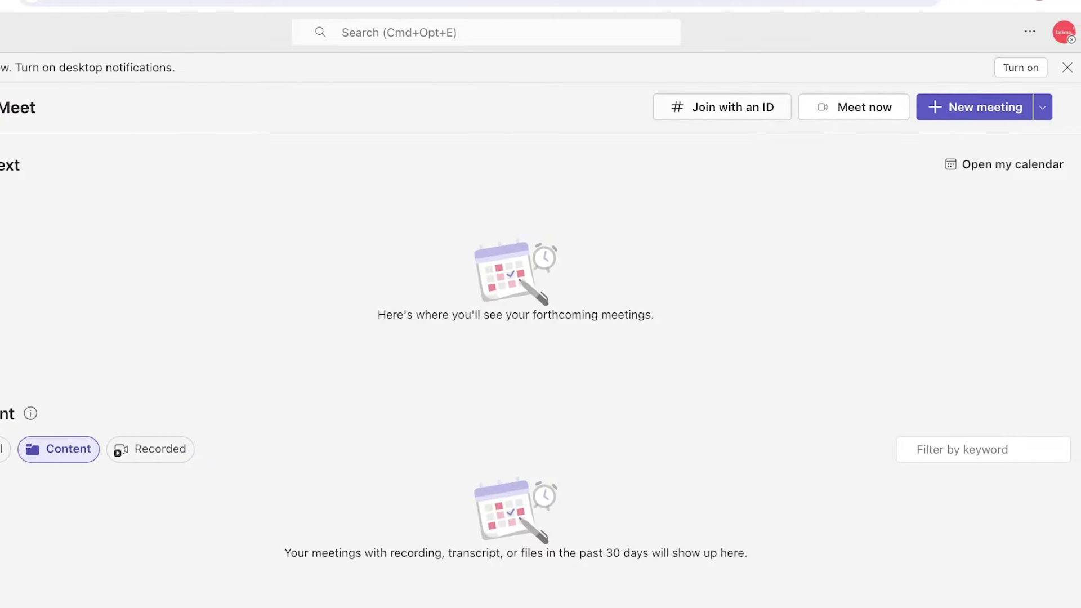
click(1041, 107)
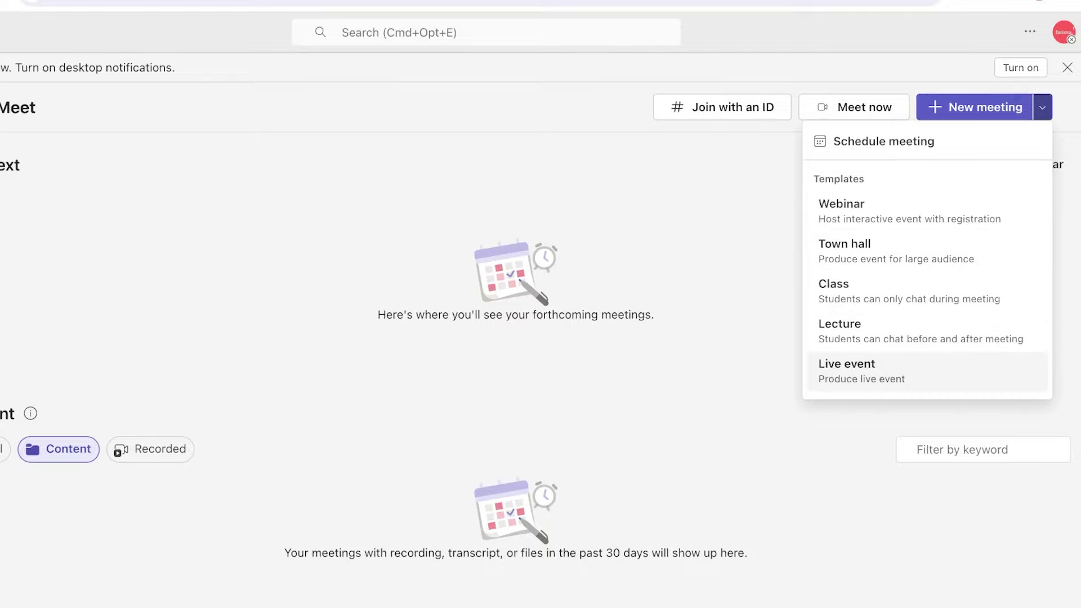
key(Escape)
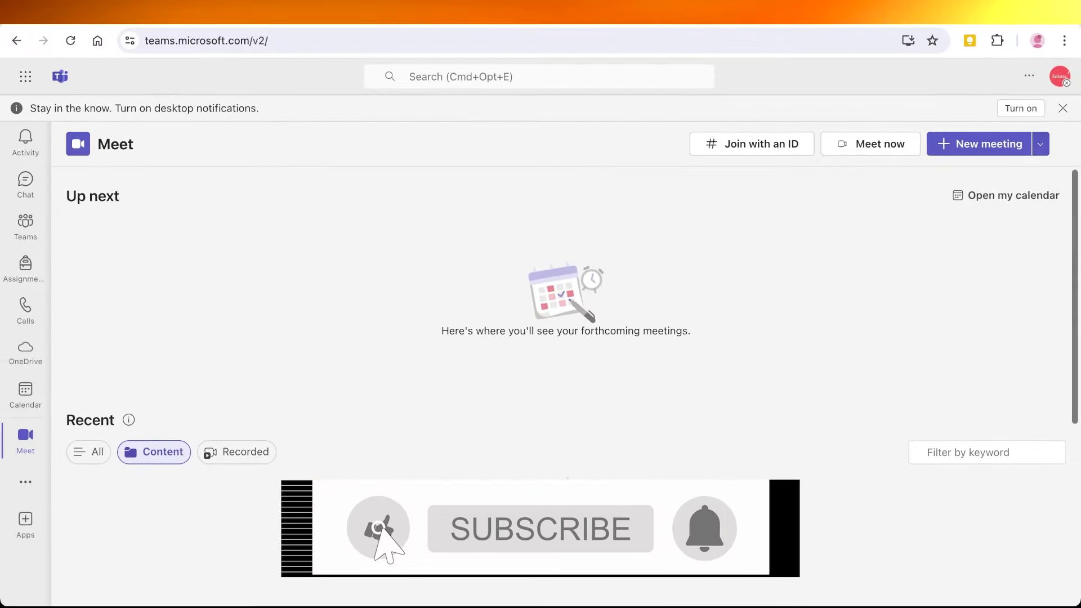